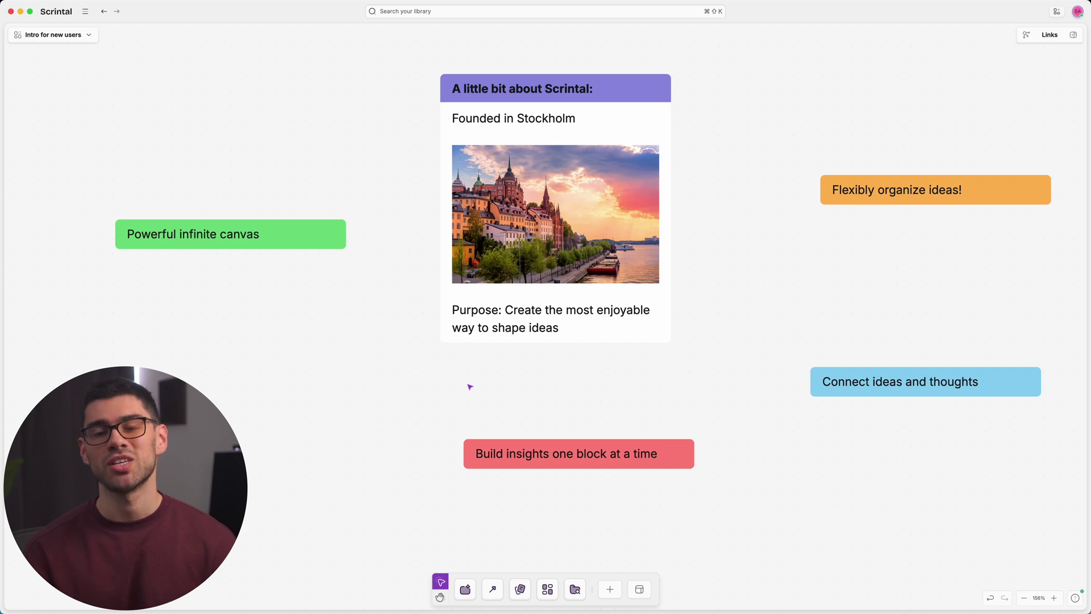
# Step: Connect the Scrintal intro card to the green 'Powerful infinite canvas' and red 'Build insights' blocks
pyautogui.press('c')
pyautogui.moveTo(554, 353); pyautogui.dragTo(335, 235)
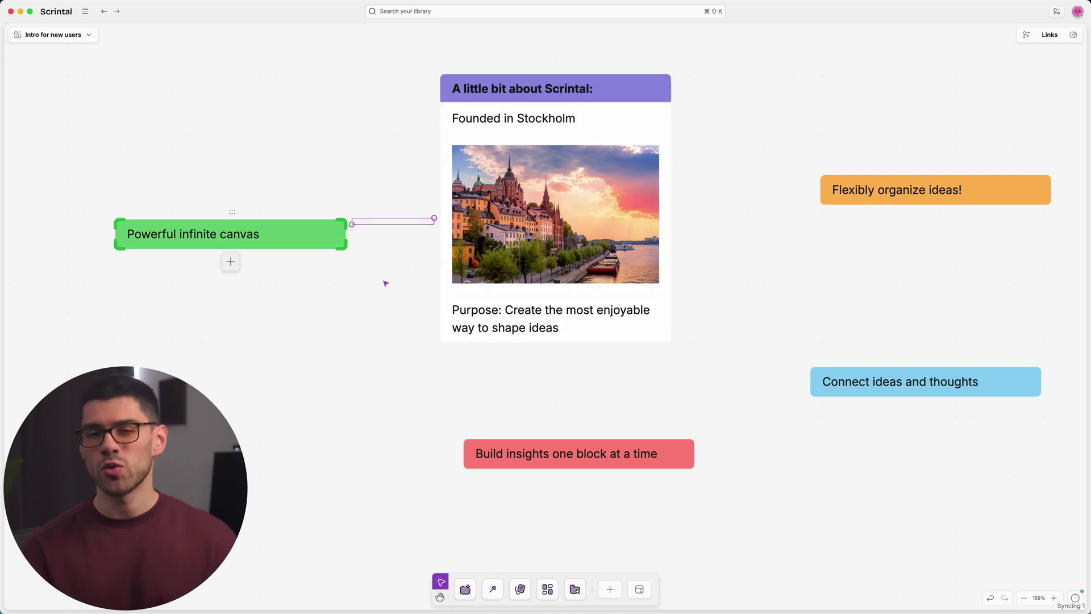
pyautogui.press('c')
pyautogui.moveTo(517, 348); pyautogui.dragTo(523, 457)
pyautogui.click(507, 407)
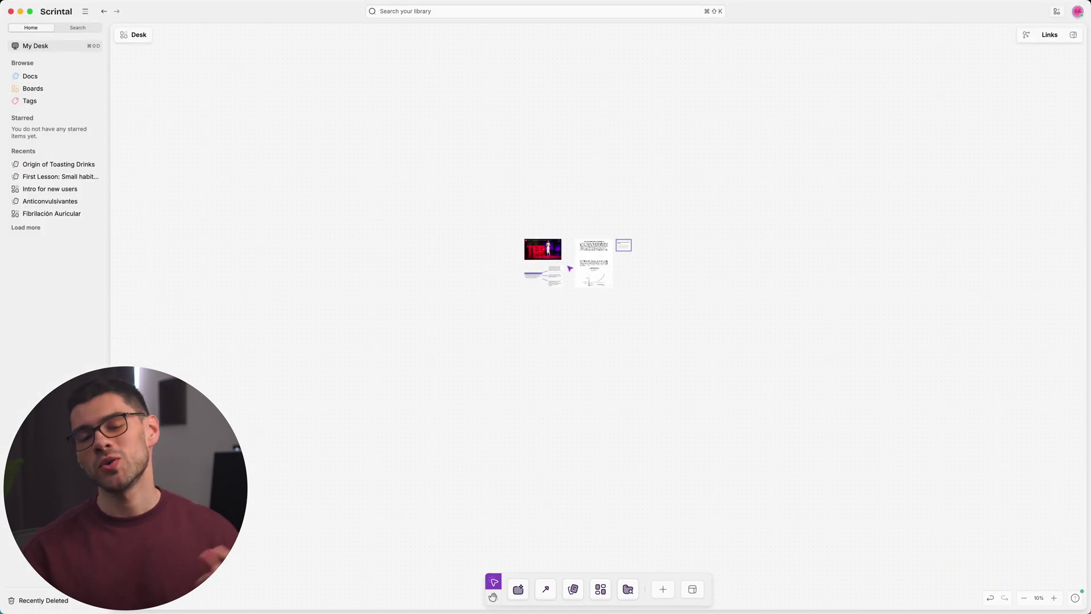
# Step: Zoom the Desk to 81% and scroll the small-habits PDF card down to its highlighted passages
pyautogui.scroll(10, 570, 268)
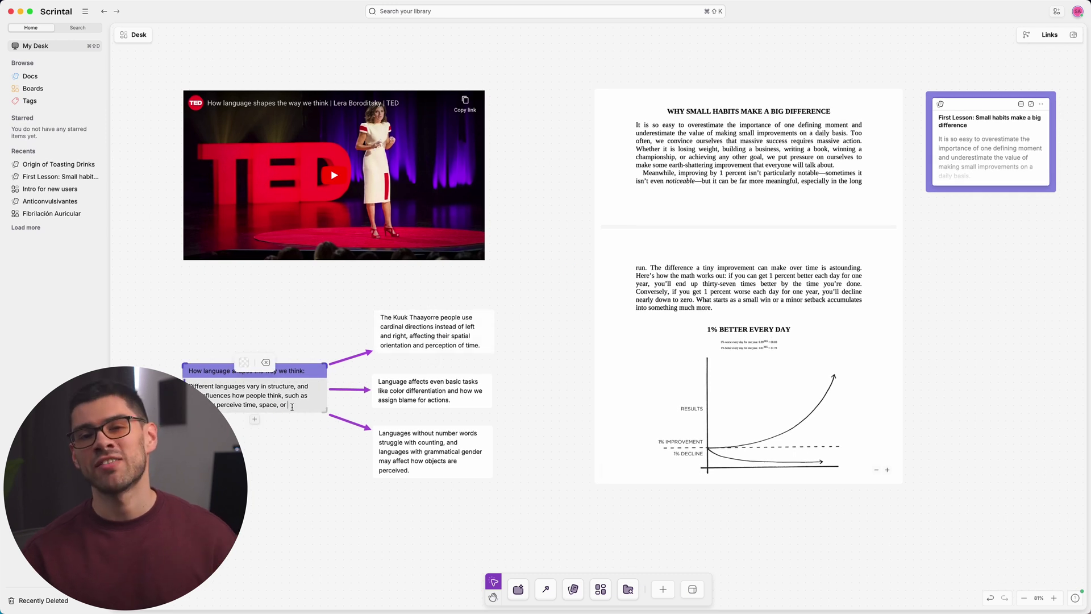
pyautogui.click(786, 263)
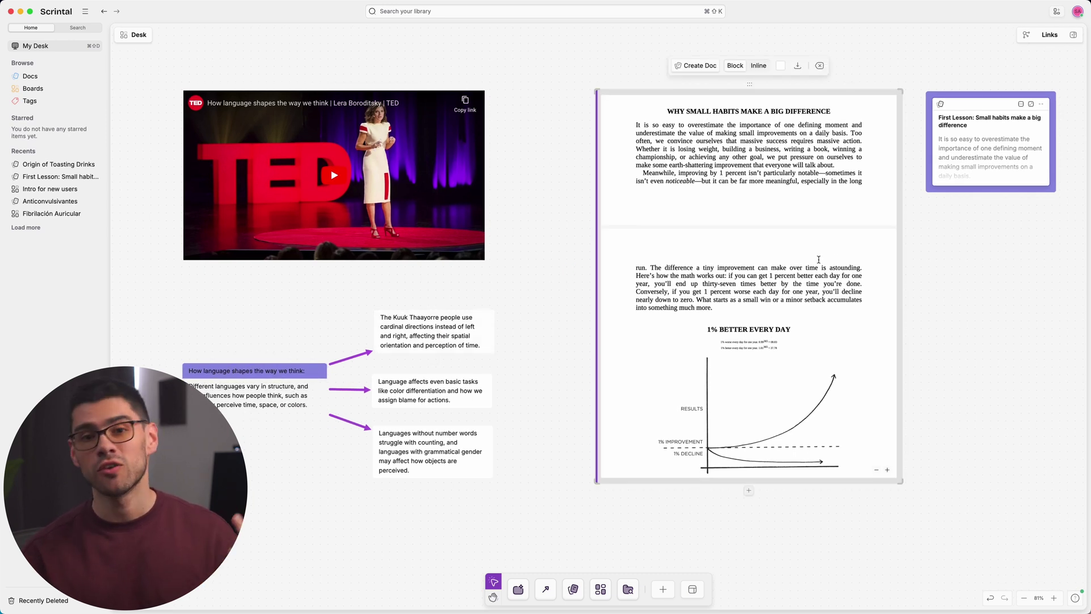
pyautogui.scroll(-5, 785, 262)
pyautogui.scroll(-3, 786, 263)
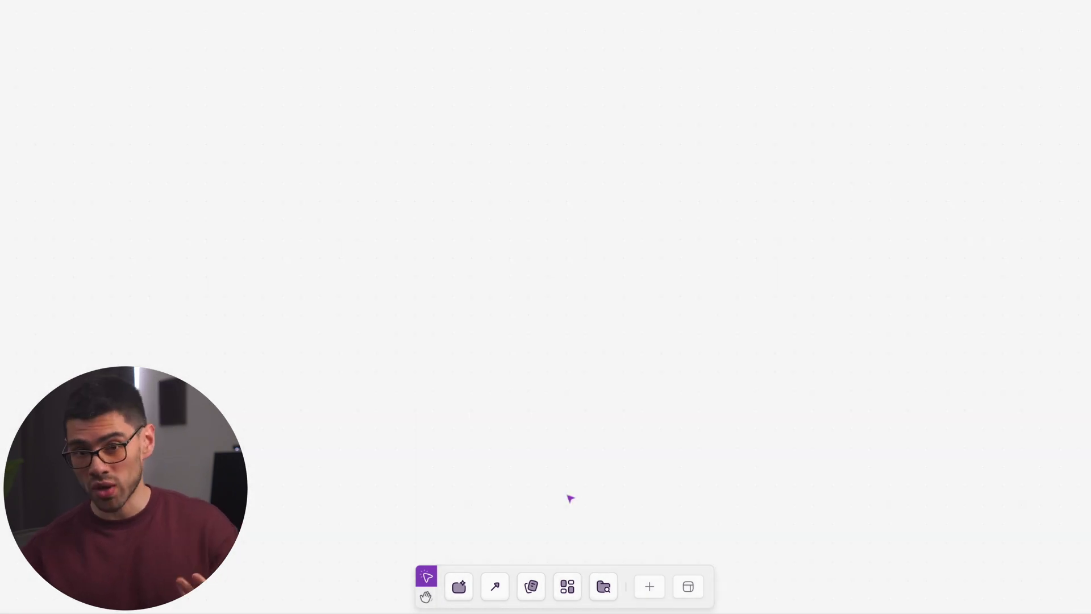
# Step: Create a text block listing Idea 1, Idea 2 and Idea 3 on separate lines
pyautogui.click(456, 595)
pyautogui.click(224, 31)
pyautogui.click(579, 123)
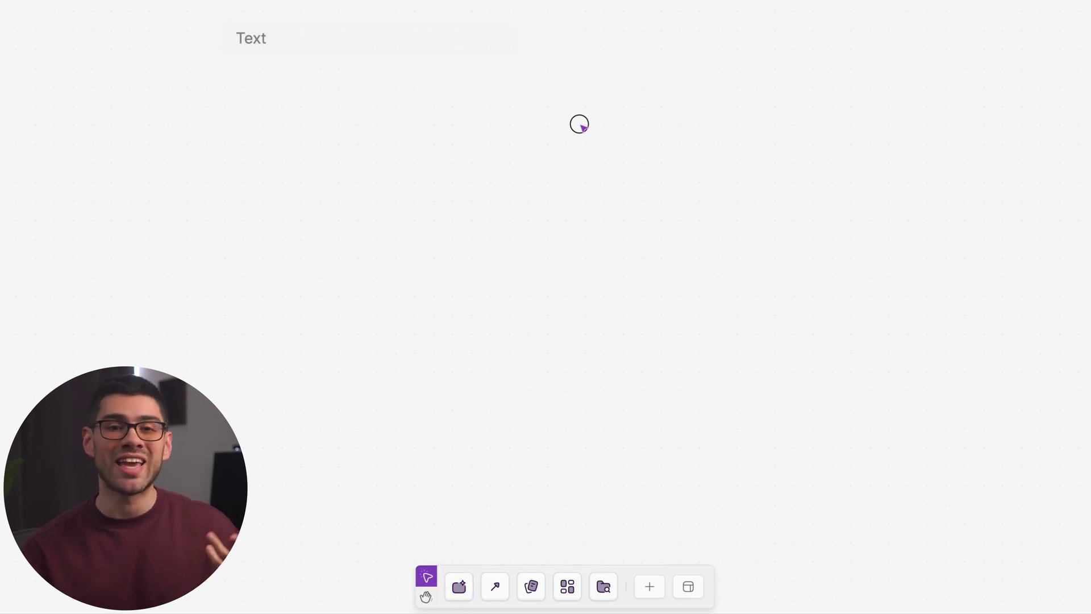
pyautogui.write('Idea 1')
pyautogui.press('Return')
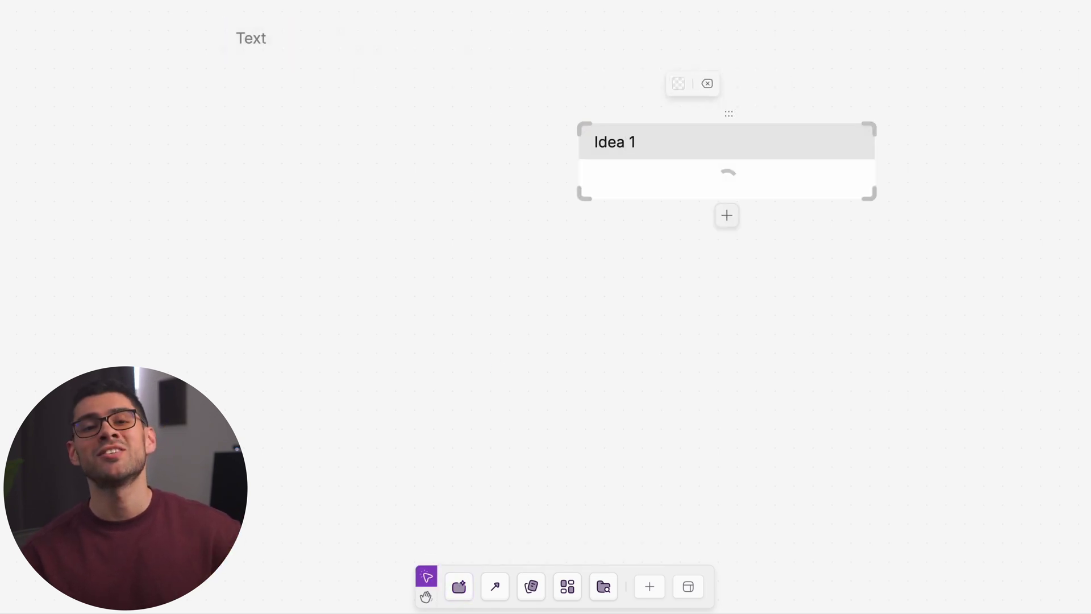
pyautogui.write('Idea 2')
pyautogui.press('Return')
pyautogui.write('Idea')
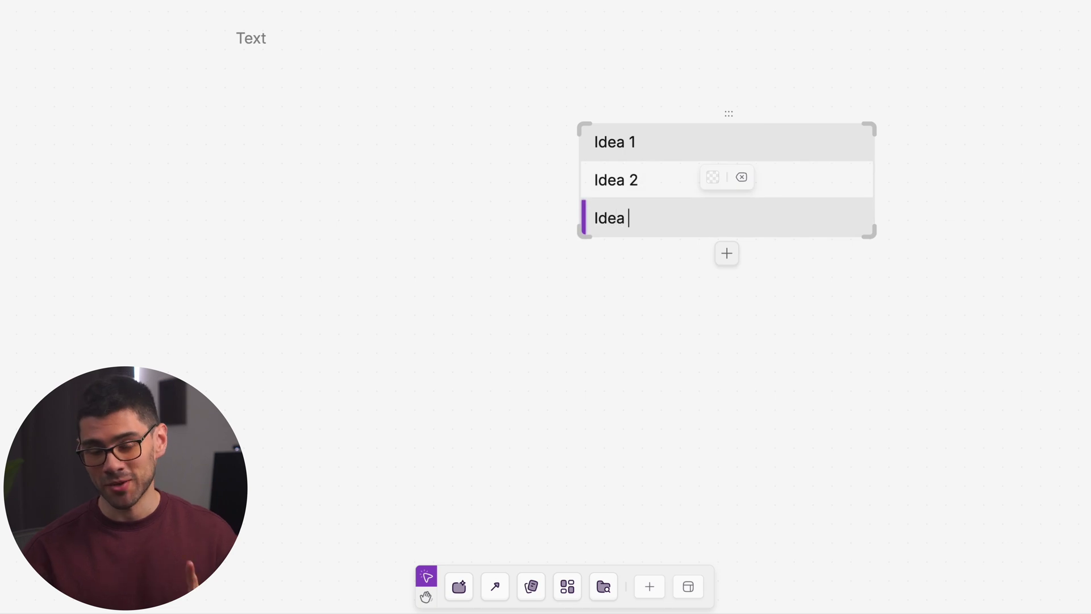
pyautogui.click(779, 68)
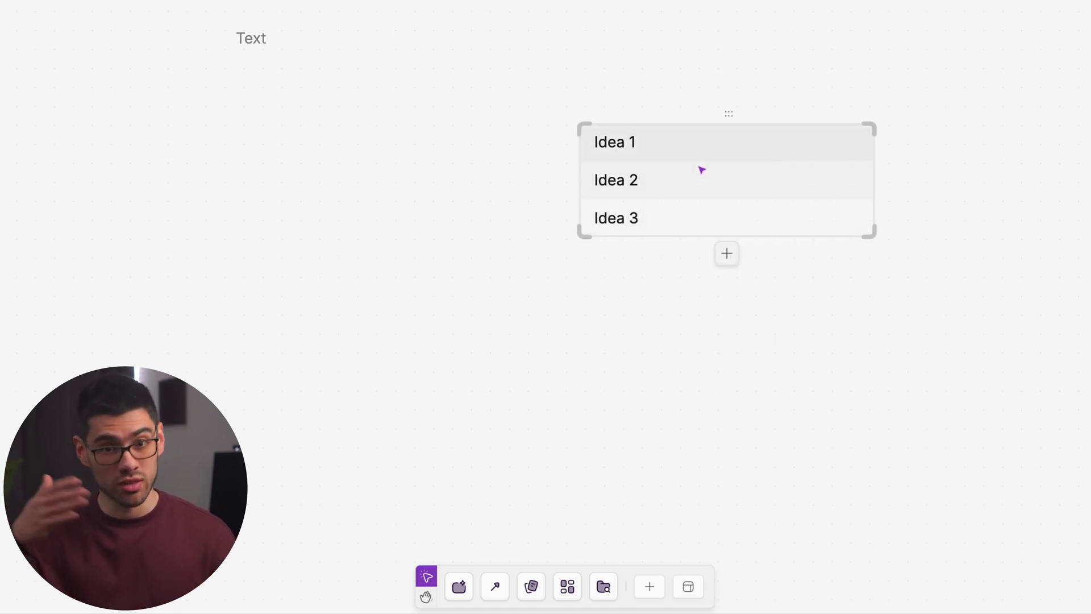
# Step: Drag the Idea 2 and Idea 3 rows out into their own separate blocks
pyautogui.moveTo(697, 173); pyautogui.dragTo(352, 198)
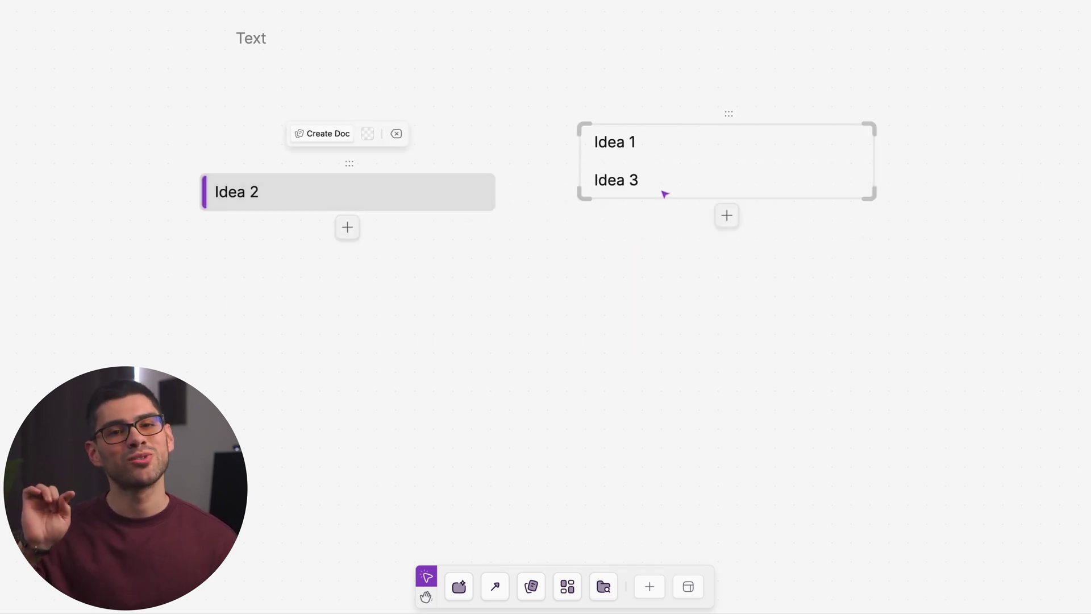
pyautogui.moveTo(663, 190); pyautogui.dragTo(774, 269)
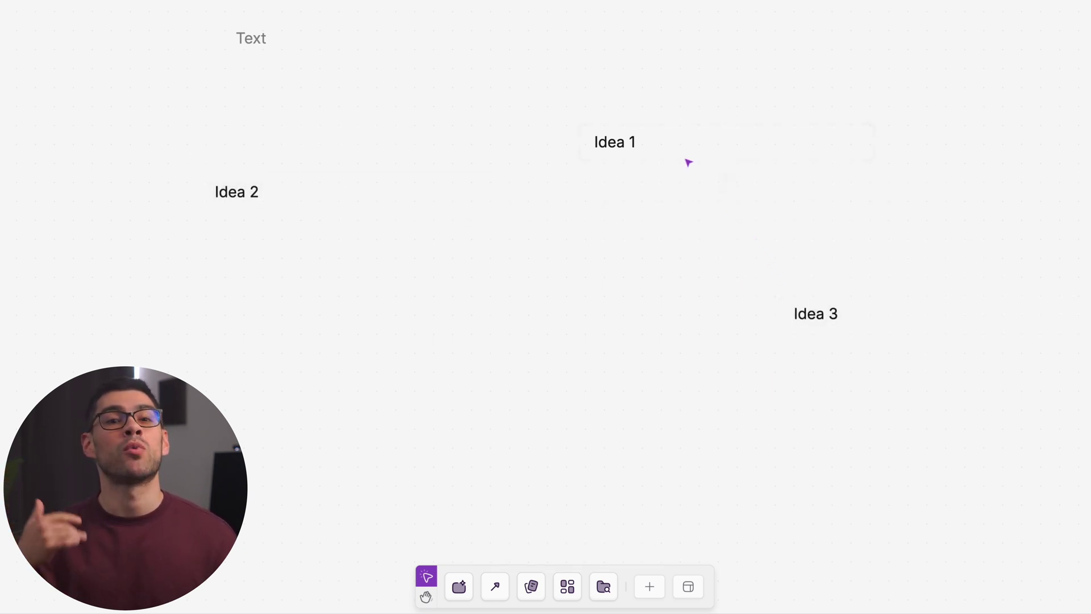
pyautogui.click(728, 120)
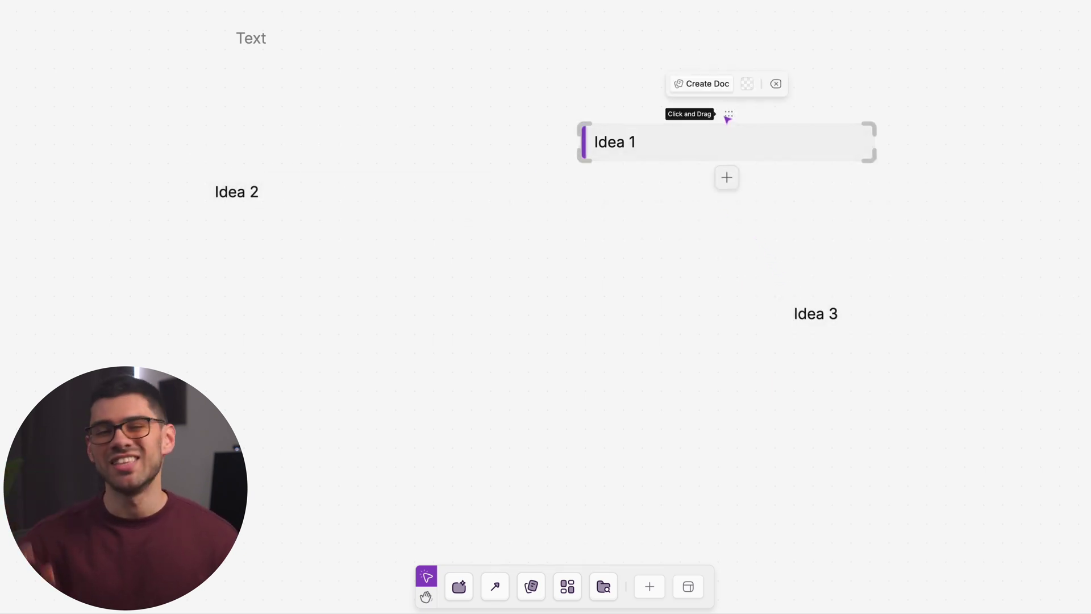
# Step: Colour the Idea 1 block violet and the Idea 2 block light blue
pyautogui.click(747, 84)
pyautogui.click(739, 57)
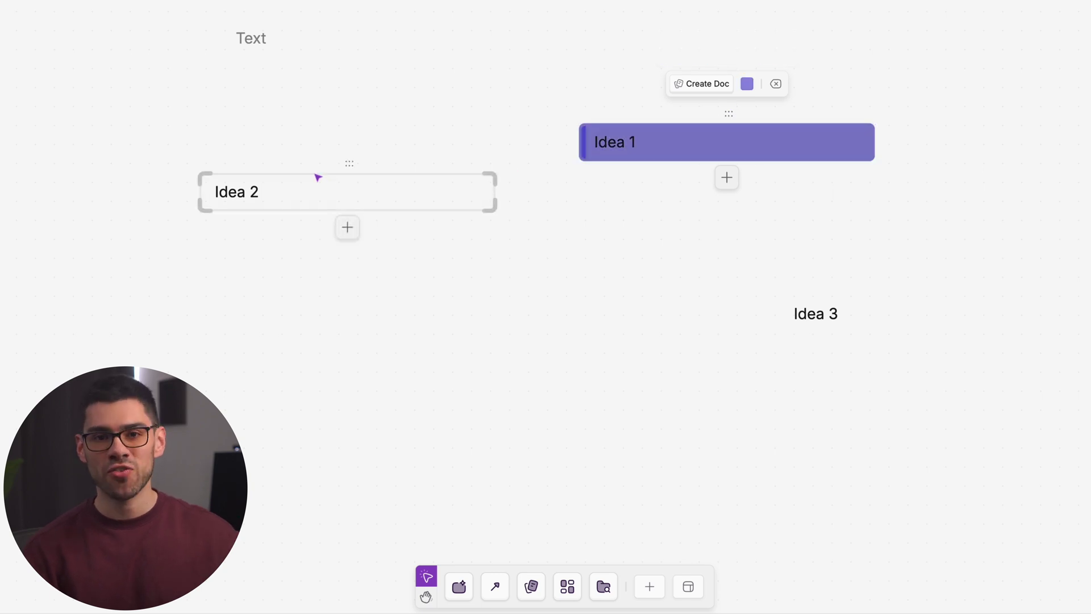
pyautogui.click(348, 166)
pyautogui.click(367, 133)
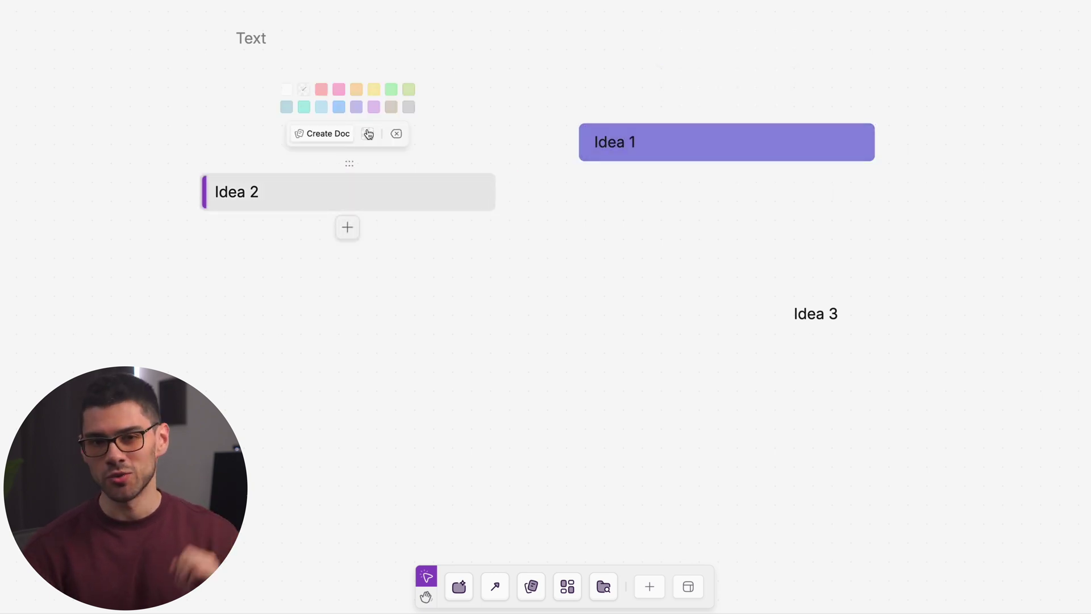
pyautogui.click(325, 111)
pyautogui.click(492, 254)
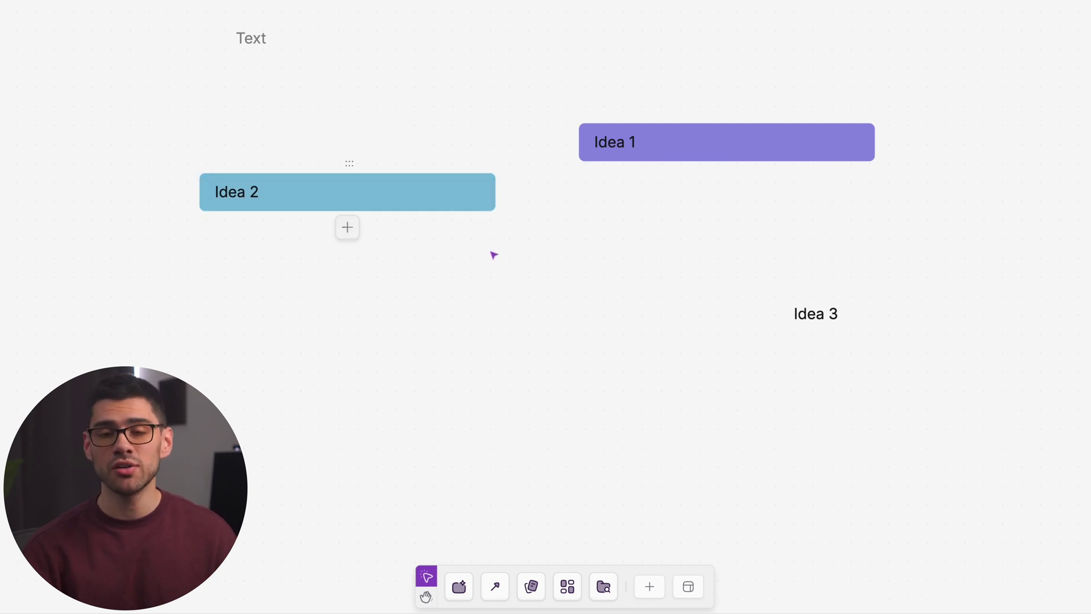
# Step: Widen the Idea 1 block and turn it into a Task List item using the / menu
pyautogui.moveTo(870, 123); pyautogui.dragTo(1047, 127)
pyautogui.click(807, 113)
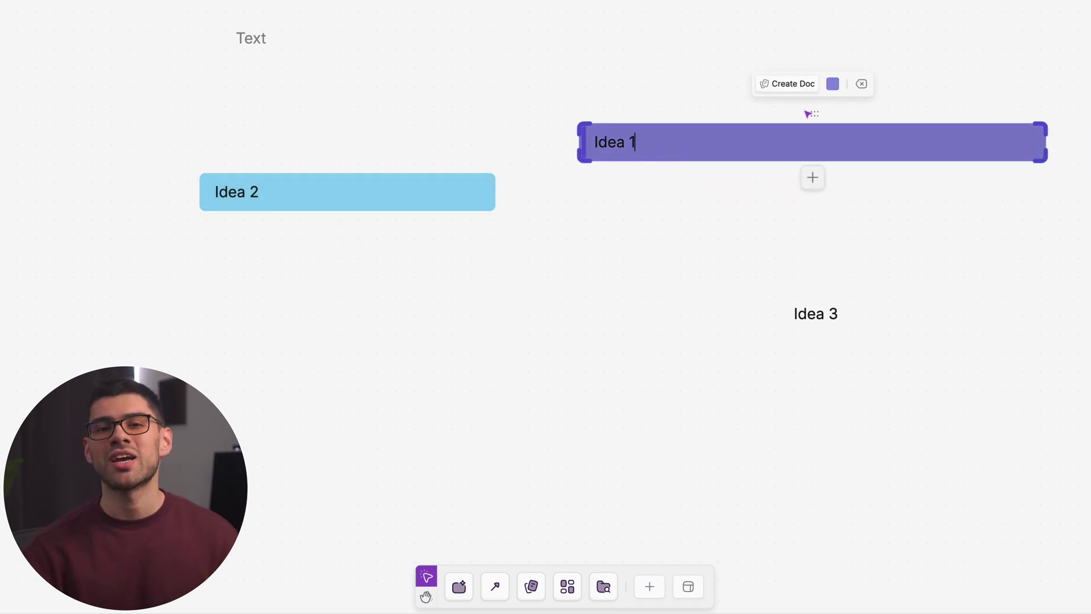
pyautogui.write('/')
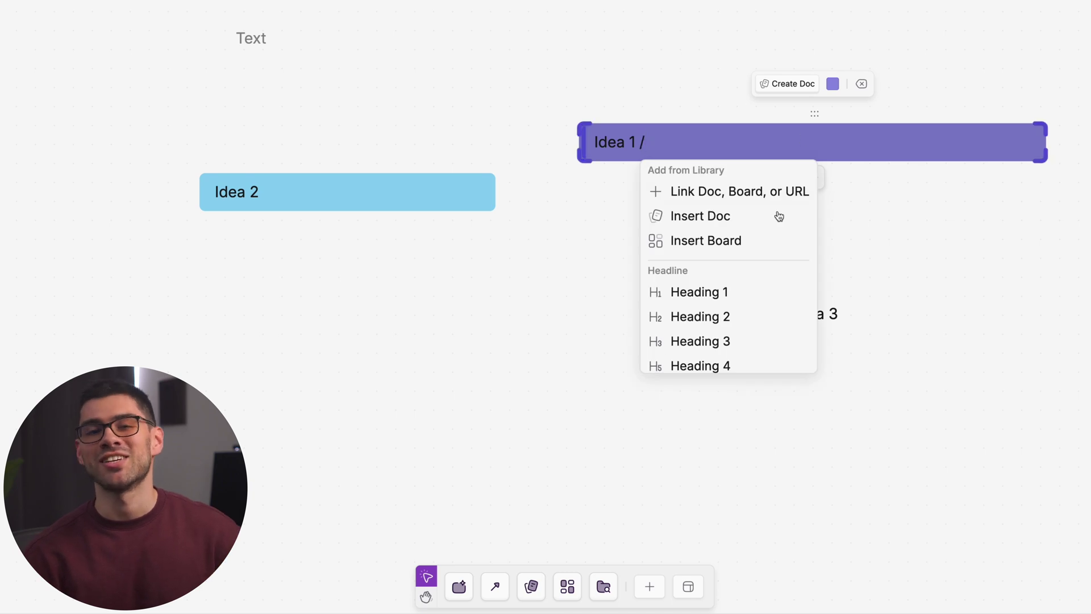
pyautogui.scroll(-5, 773, 227)
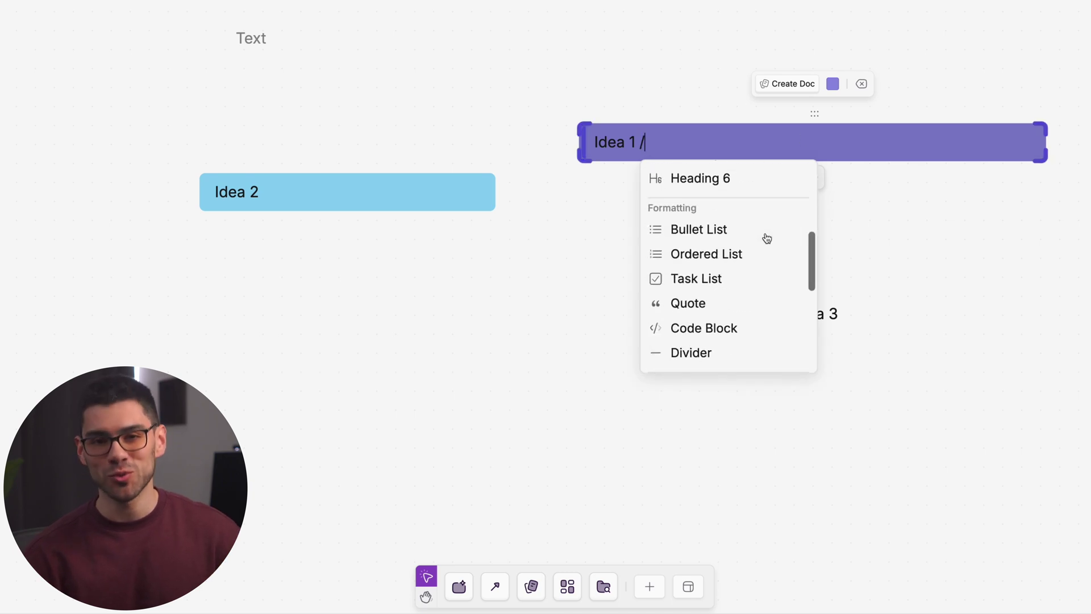
pyautogui.click(718, 269)
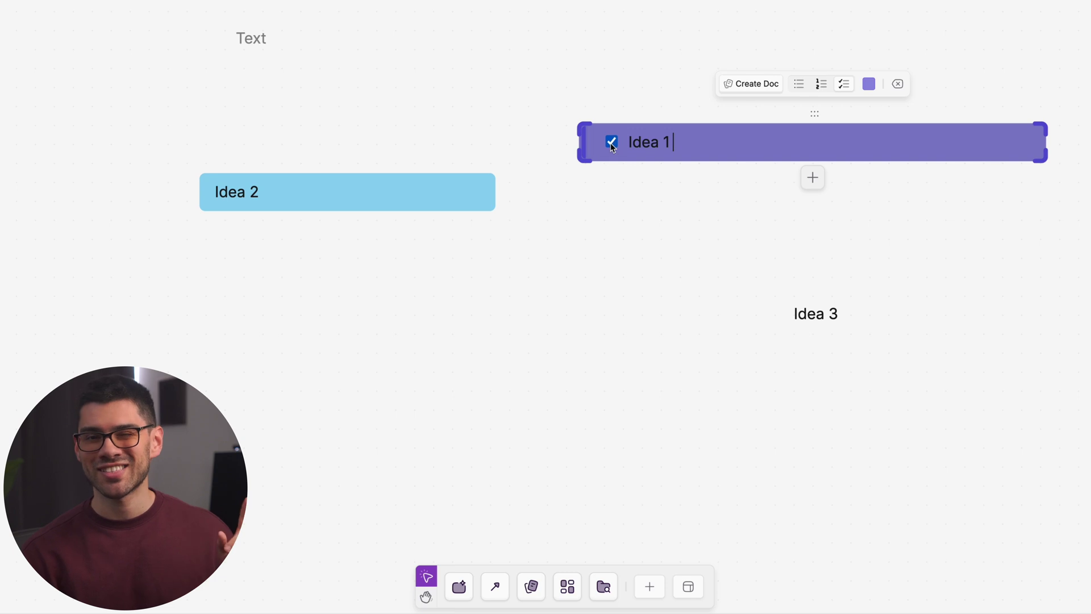
pyautogui.click(608, 212)
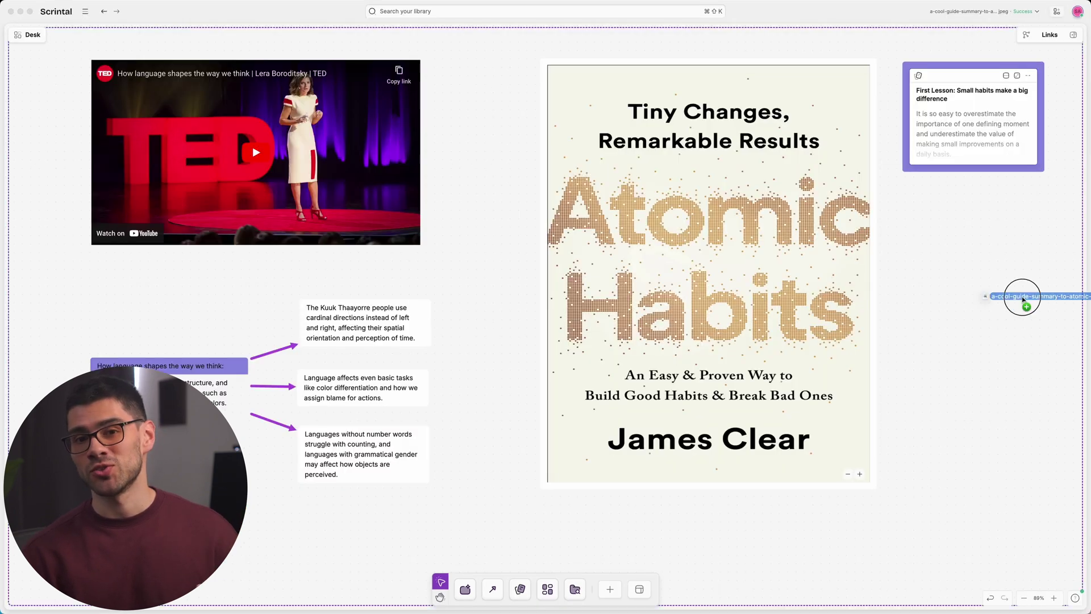
# Step: Drop the Atomic Habits summary JPEG onto the Desk and play the TED talk video
pyautogui.moveTo(1023, 297); pyautogui.dragTo(952, 179)
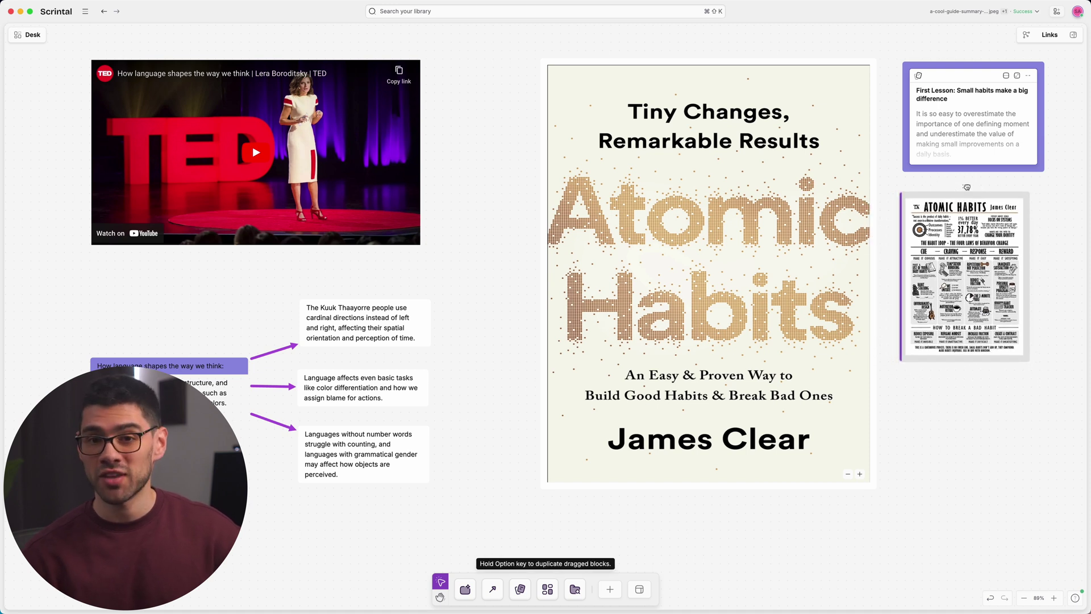
pyautogui.click(267, 138)
pyautogui.click(261, 152)
# Step: Select the Atomic Habits book PDF and scroll through its pages
pyautogui.click(658, 204)
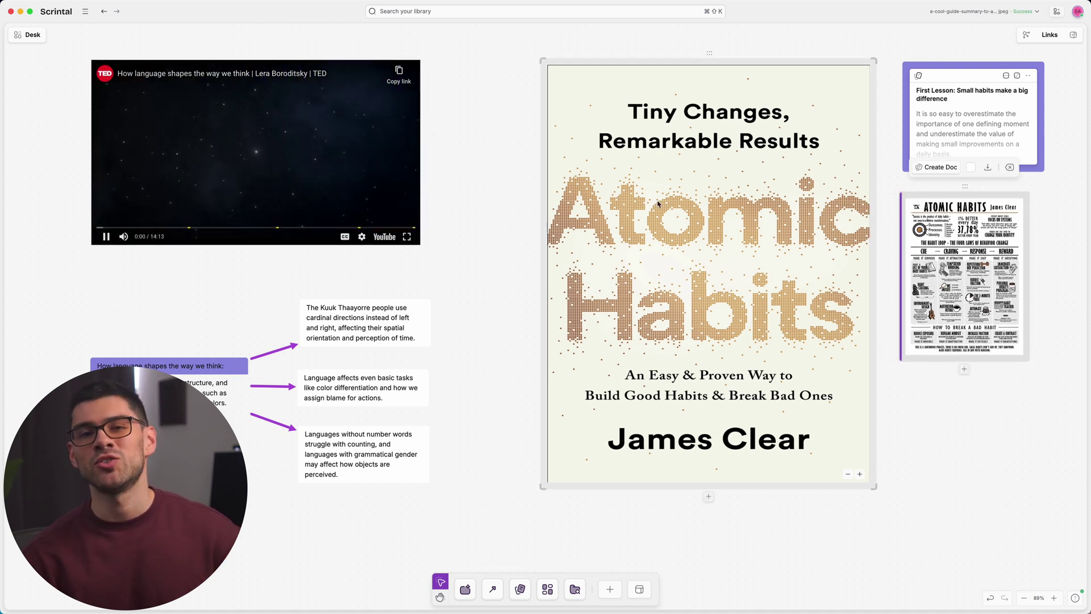
pyautogui.scroll(-10, 659, 205)
pyautogui.scroll(-15, 659, 204)
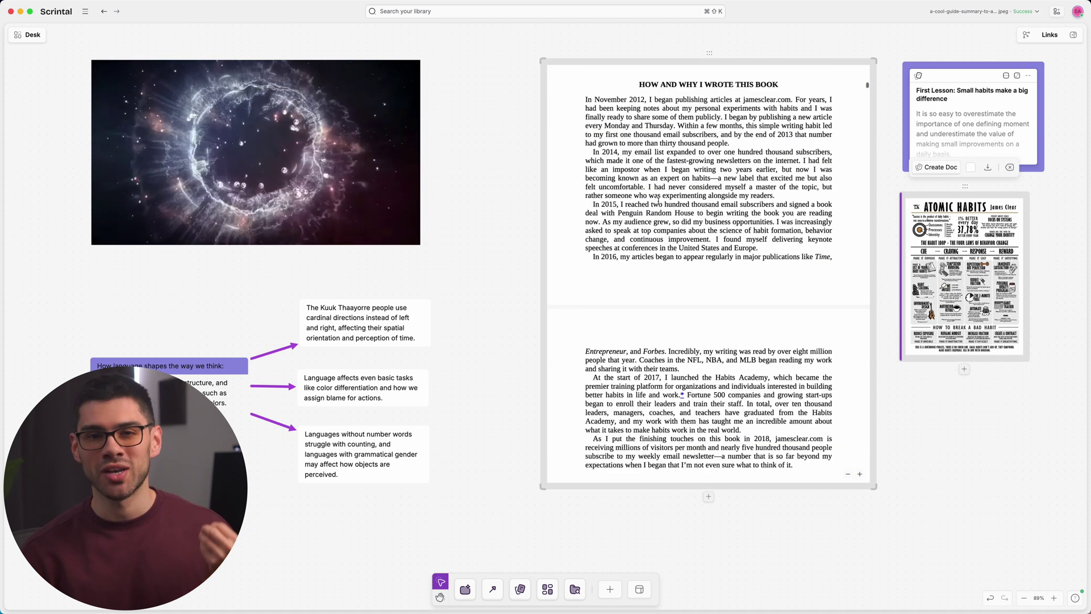
pyautogui.scroll(-15, 661, 204)
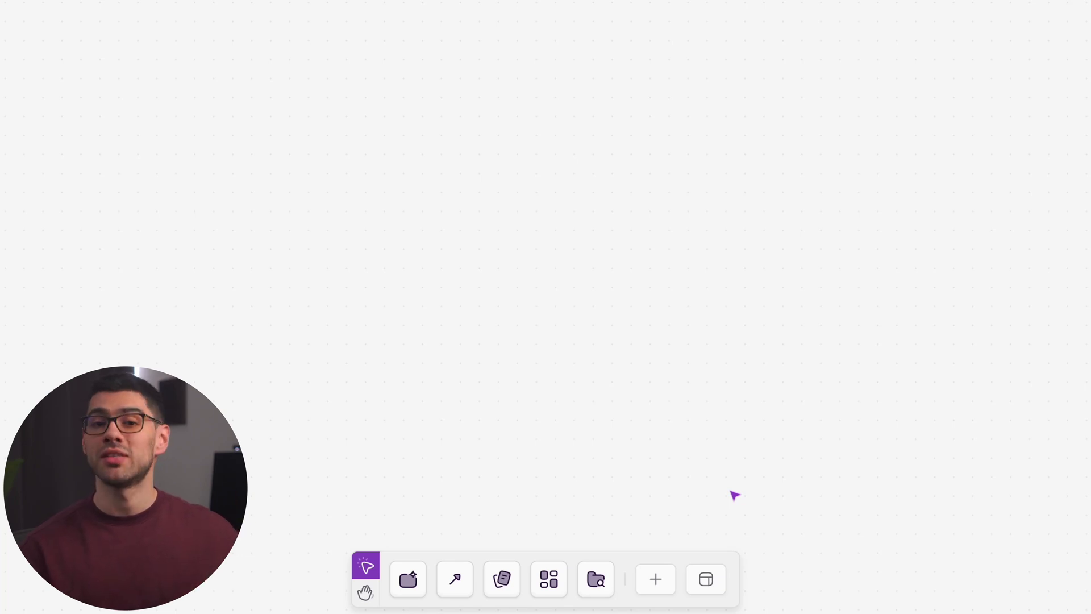
# Step: Open the Explore templates gallery of board templates
pyautogui.click(712, 576)
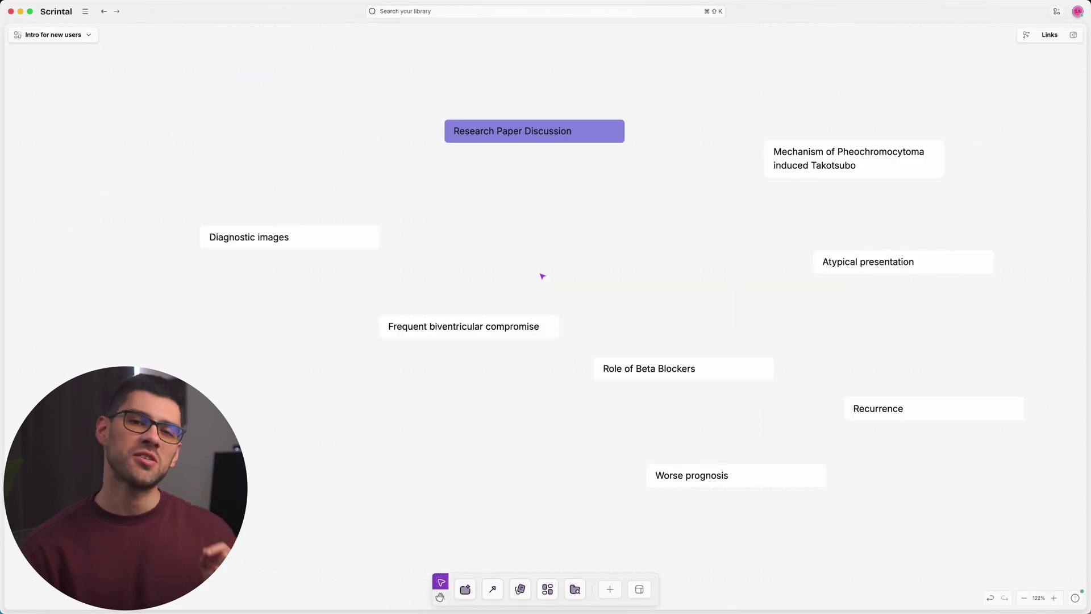
# Step: Stack the topic blocks into Research Paper Discussion and delete the Role of Beta Blockers block
pyautogui.moveTo(515, 321); pyautogui.dragTo(335, 247)
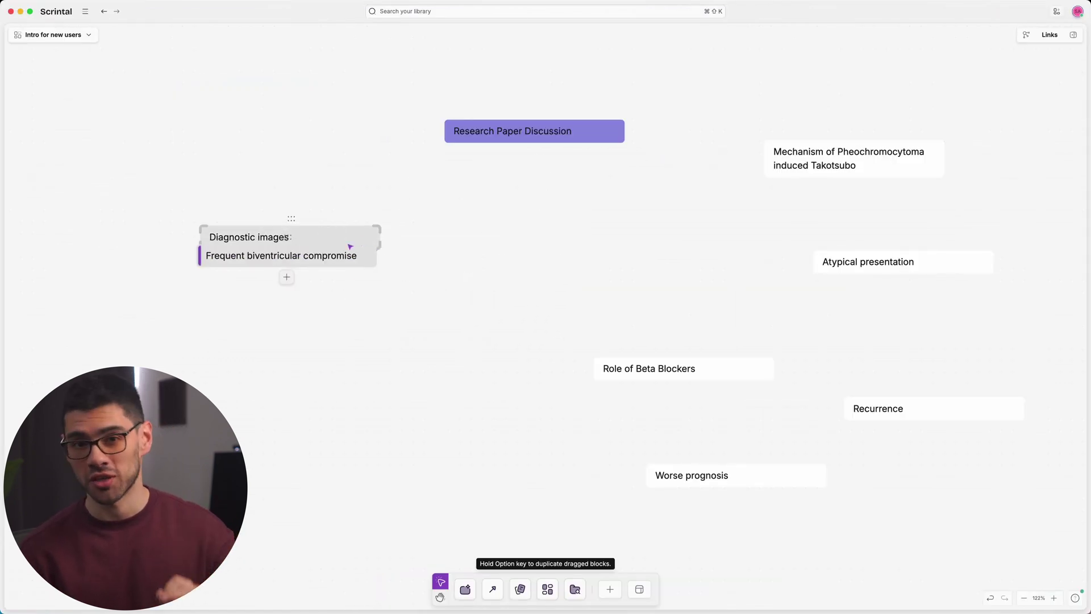
pyautogui.moveTo(799, 163); pyautogui.dragTo(534, 159)
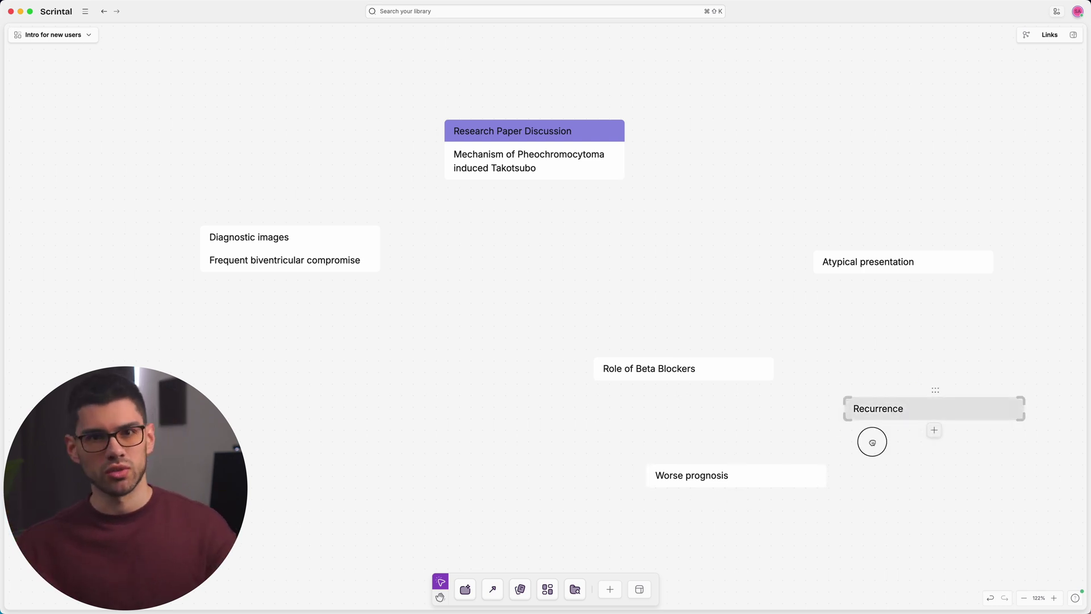
pyautogui.moveTo(872, 442); pyautogui.dragTo(693, 494)
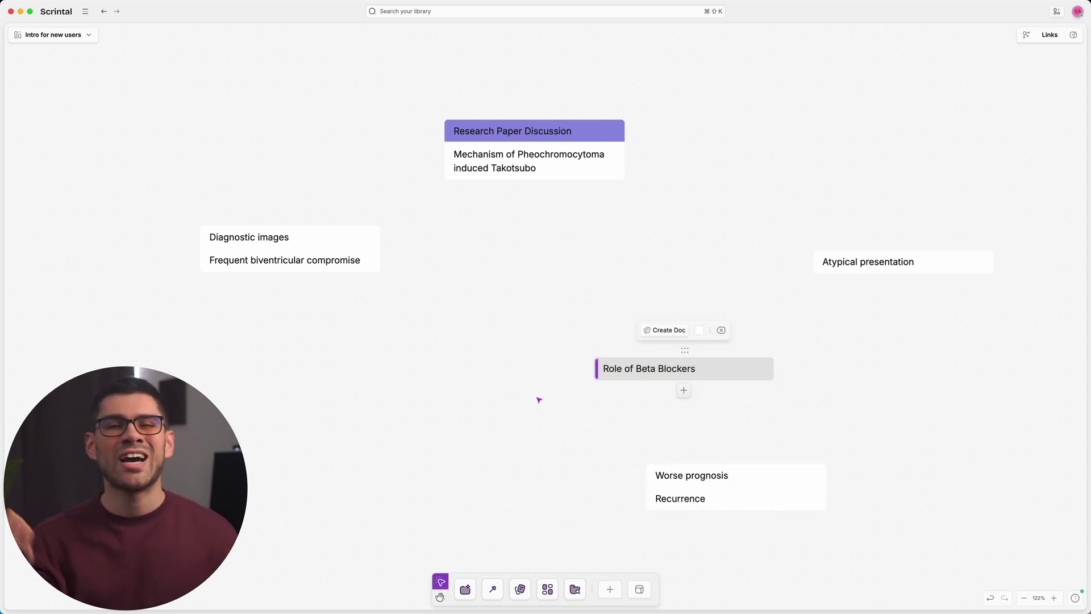
pyautogui.press('BackSpace')
pyautogui.moveTo(898, 261); pyautogui.dragTo(554, 187)
# Step: Merge Diagnostic images and Worse prognosis in, then convert the merged card into the Research Paper doc
pyautogui.moveTo(390, 201); pyautogui.dragTo(210, 309)
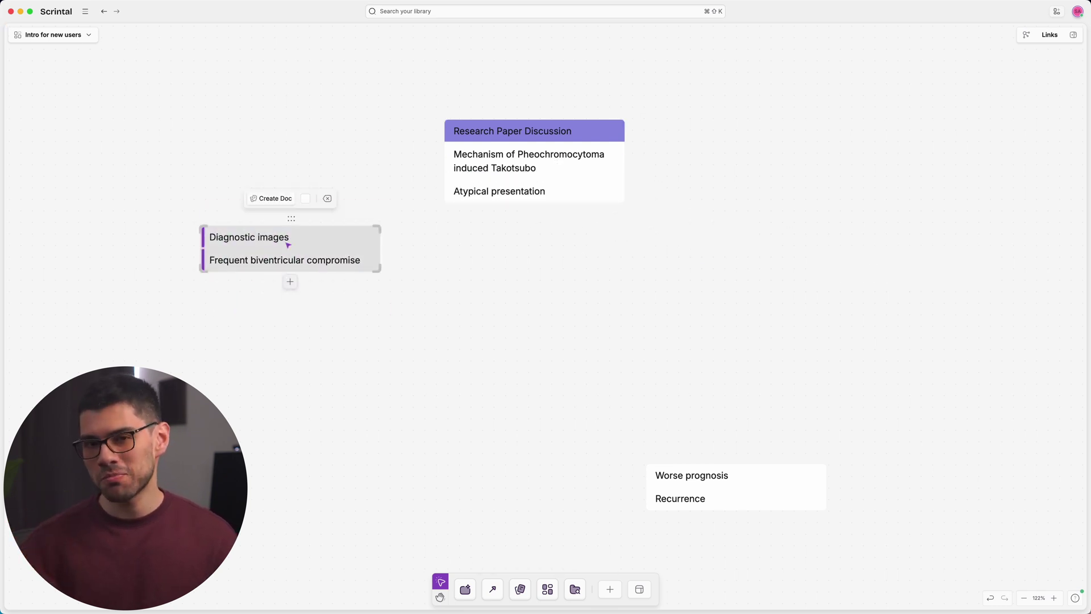
pyautogui.moveTo(288, 245); pyautogui.dragTo(528, 218)
pyautogui.moveTo(877, 430); pyautogui.dragTo(600, 519)
pyautogui.moveTo(689, 485); pyautogui.dragTo(514, 256)
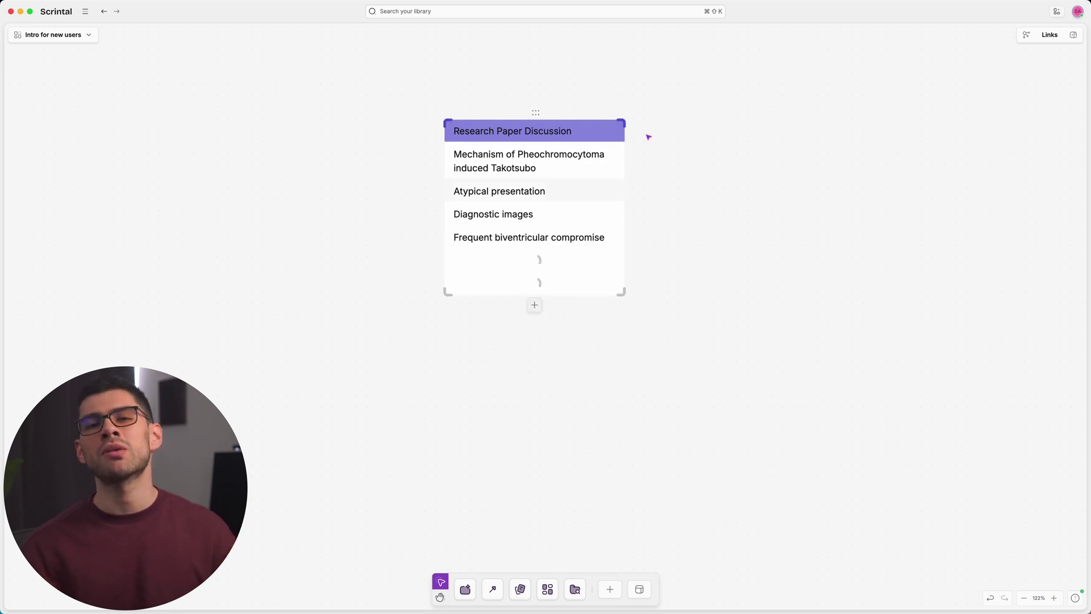
pyautogui.moveTo(689, 102); pyautogui.dragTo(424, 292)
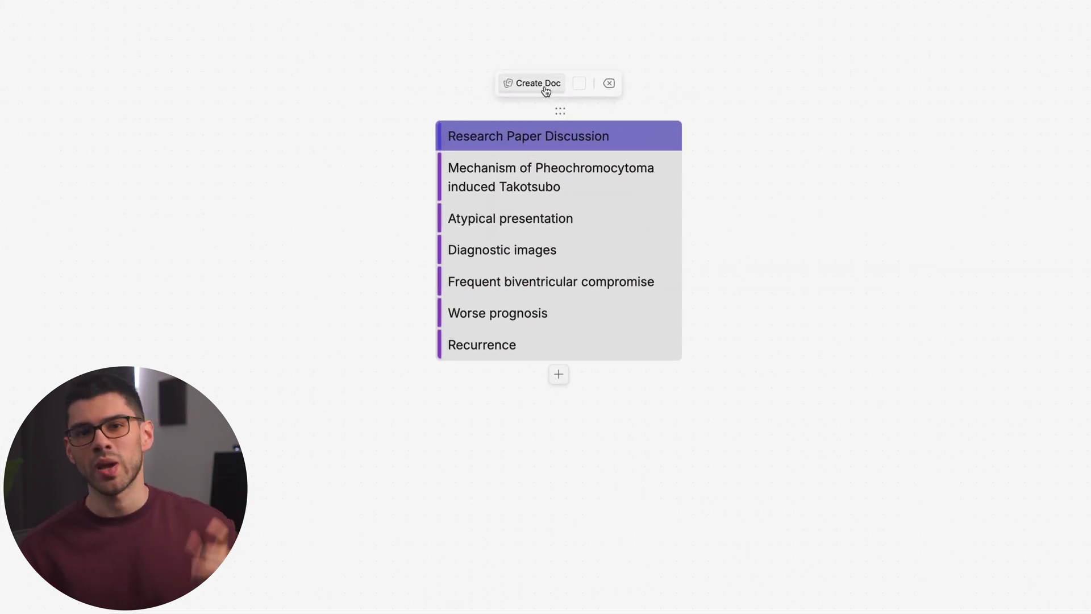
pyautogui.click(543, 82)
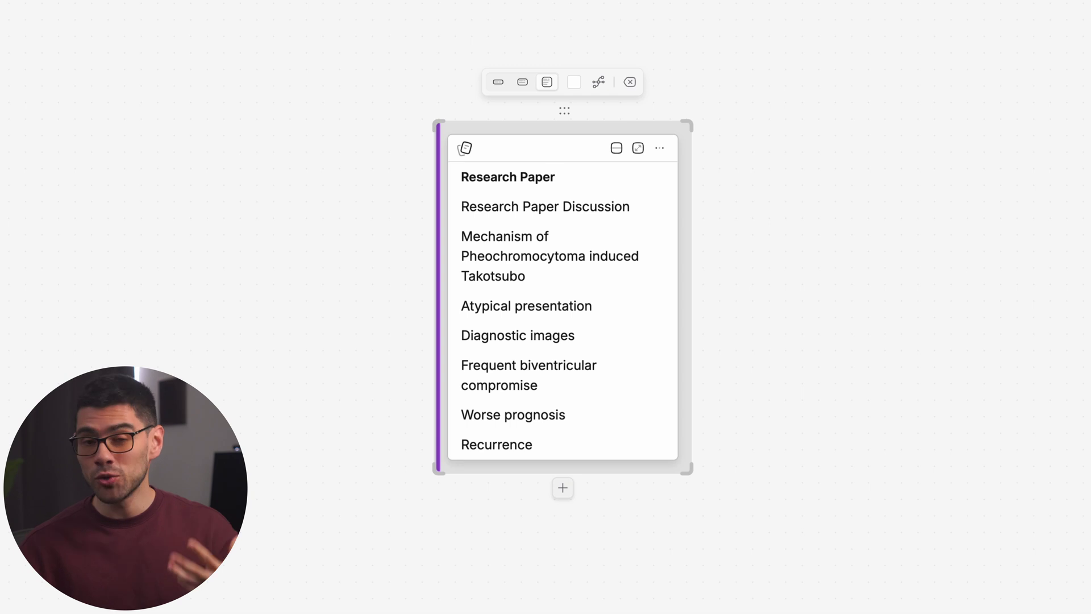
pyautogui.click(804, 220)
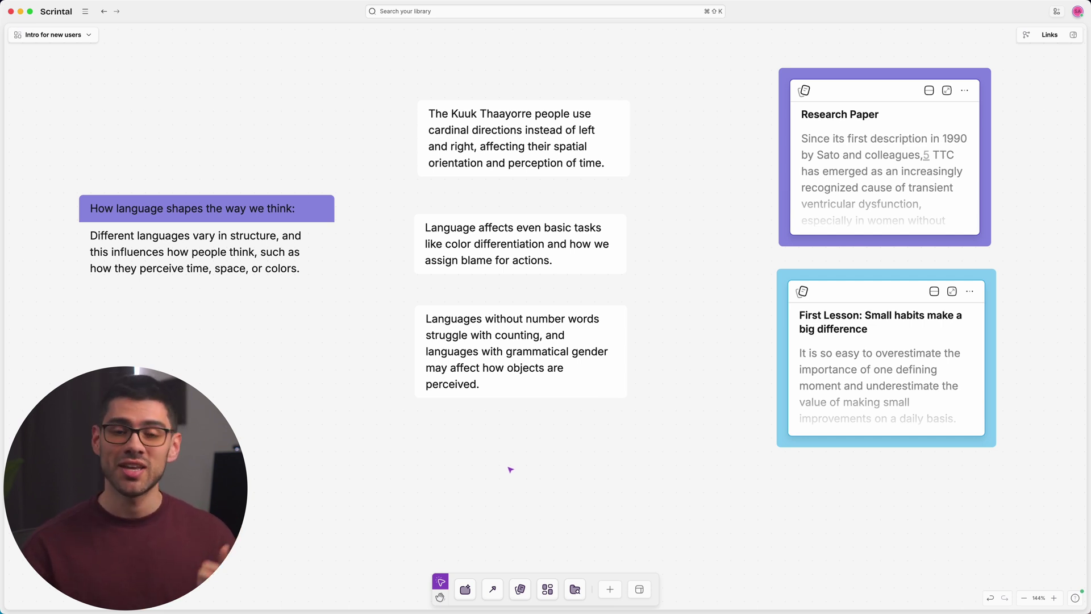
# Step: Draw connectors How language→Kuuk Thaayorre→Research Paper, and First Lesson→number-words note
pyautogui.click(494, 593)
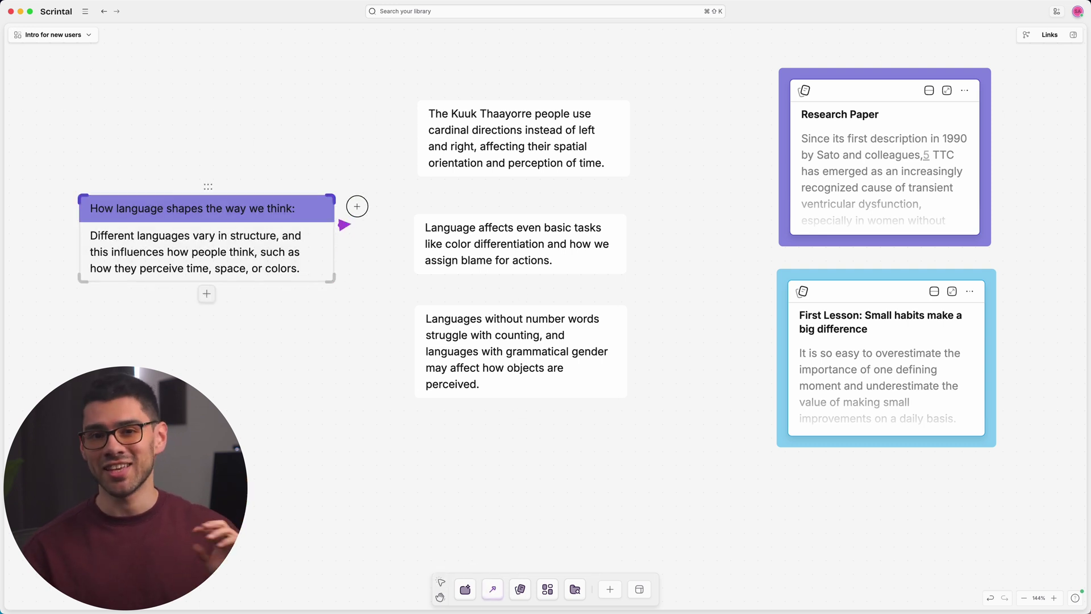
pyautogui.moveTo(350, 205); pyautogui.dragTo(423, 122)
pyautogui.click(493, 589)
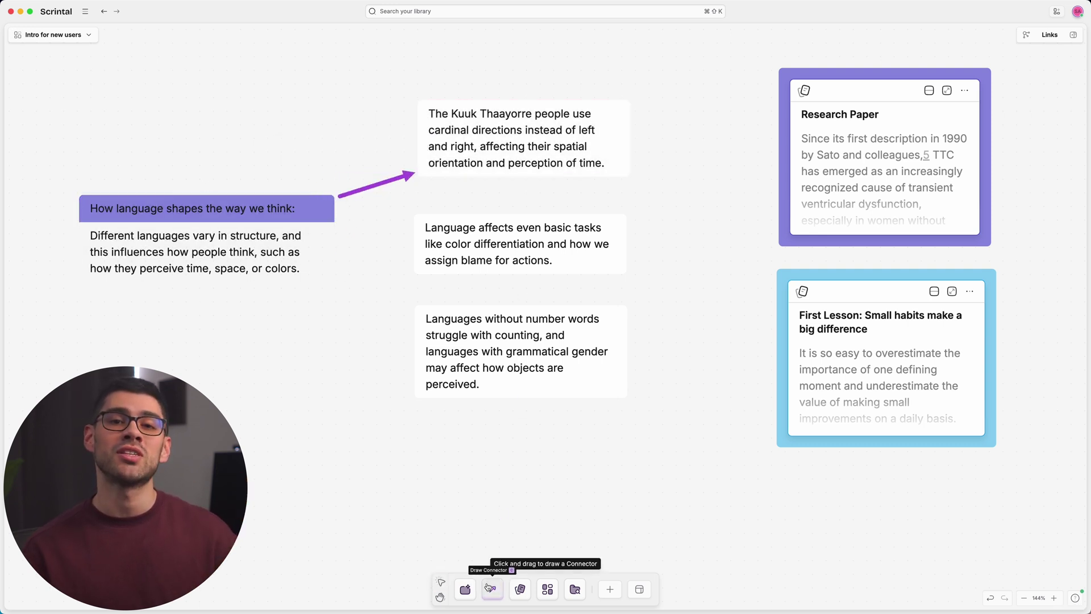
pyautogui.moveTo(613, 149); pyautogui.dragTo(795, 156)
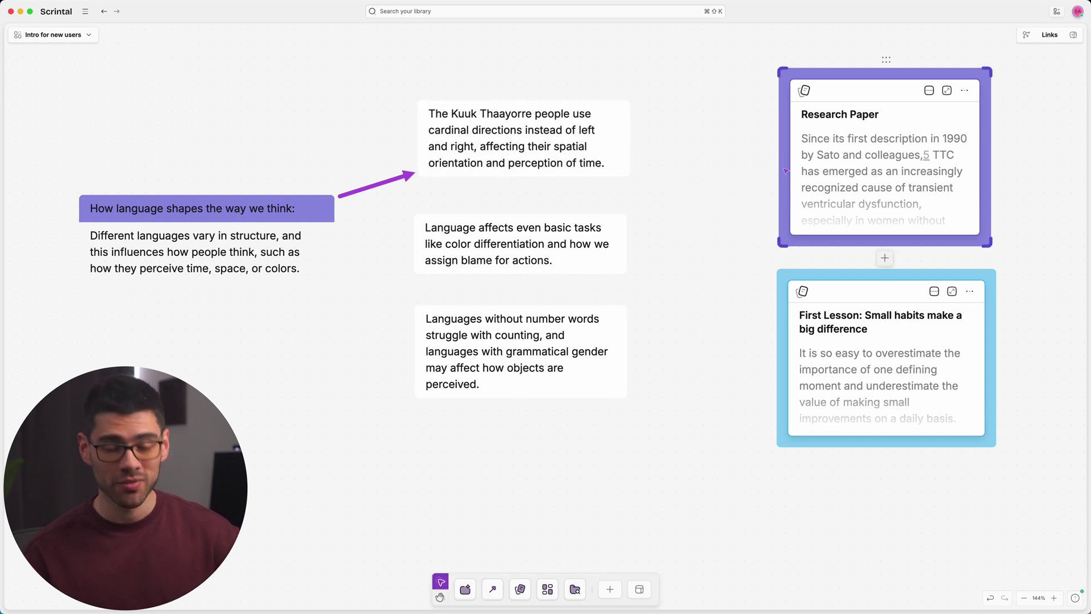
pyautogui.click(504, 587)
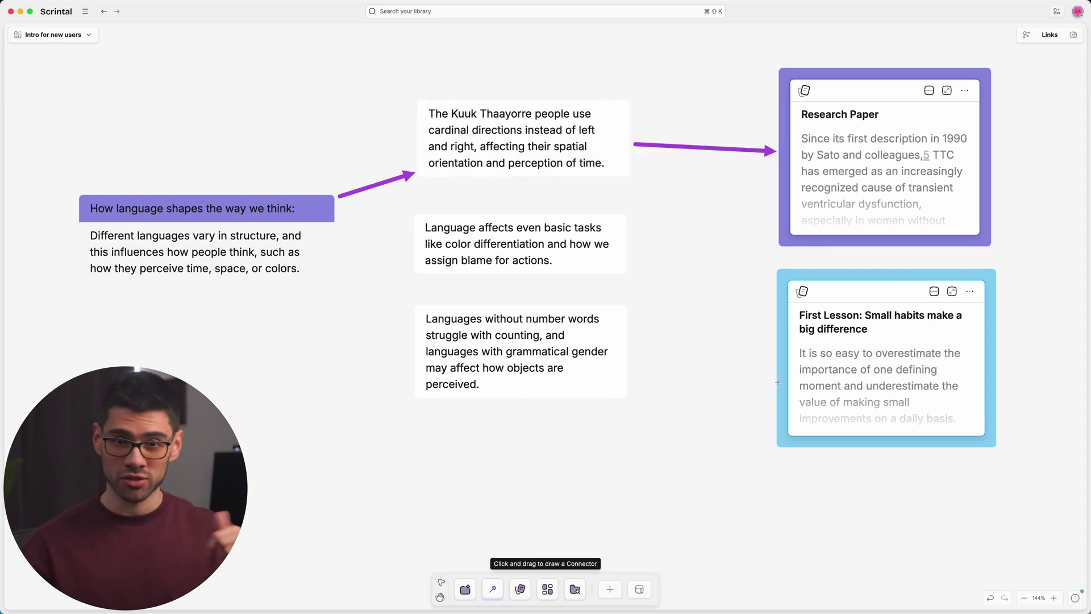
pyautogui.moveTo(852, 364)
pyautogui.mouseDown()
pyautogui.moveTo(611, 355)
pyautogui.moveTo(631, 353)
pyautogui.mouseUp()
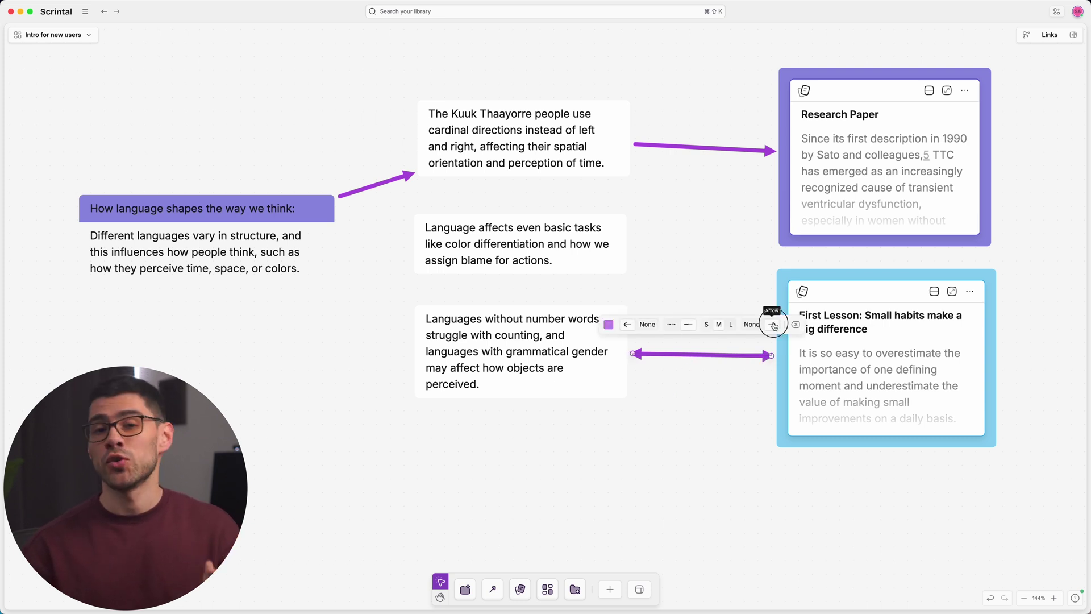
# Step: Make the First Lesson connector red and dashed with arrowheads at both ends
pyautogui.click(710, 329)
pyautogui.click(608, 325)
pyautogui.click(658, 302)
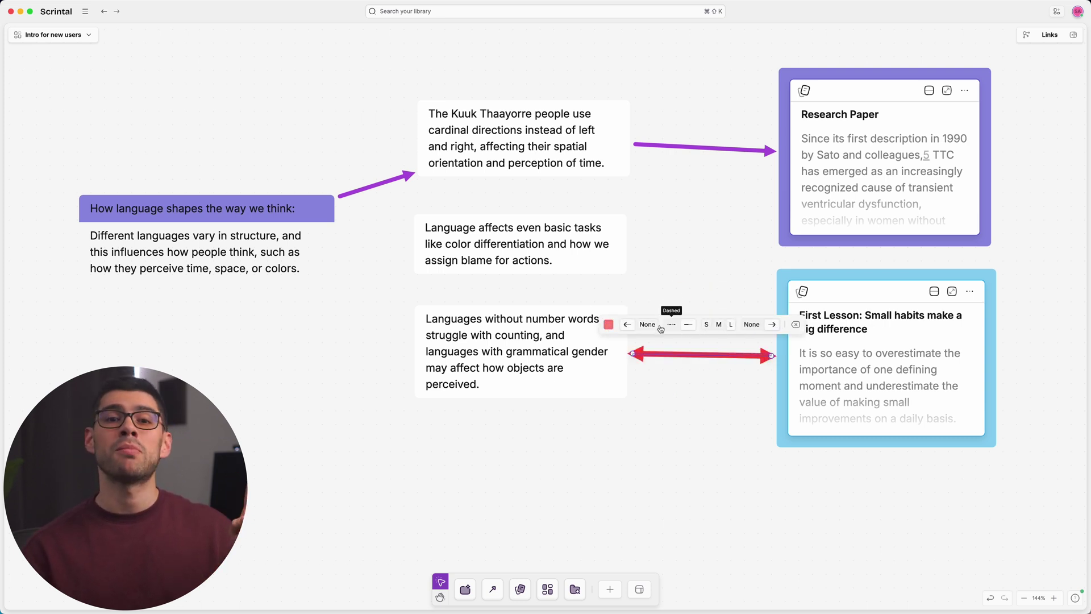
pyautogui.click(726, 405)
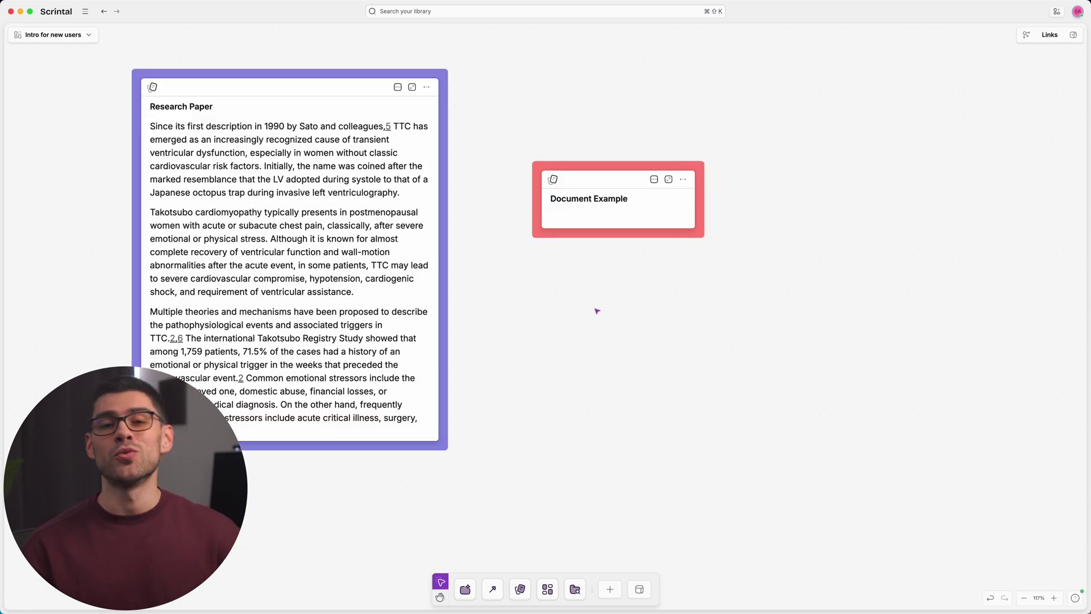
pyautogui.click(566, 220)
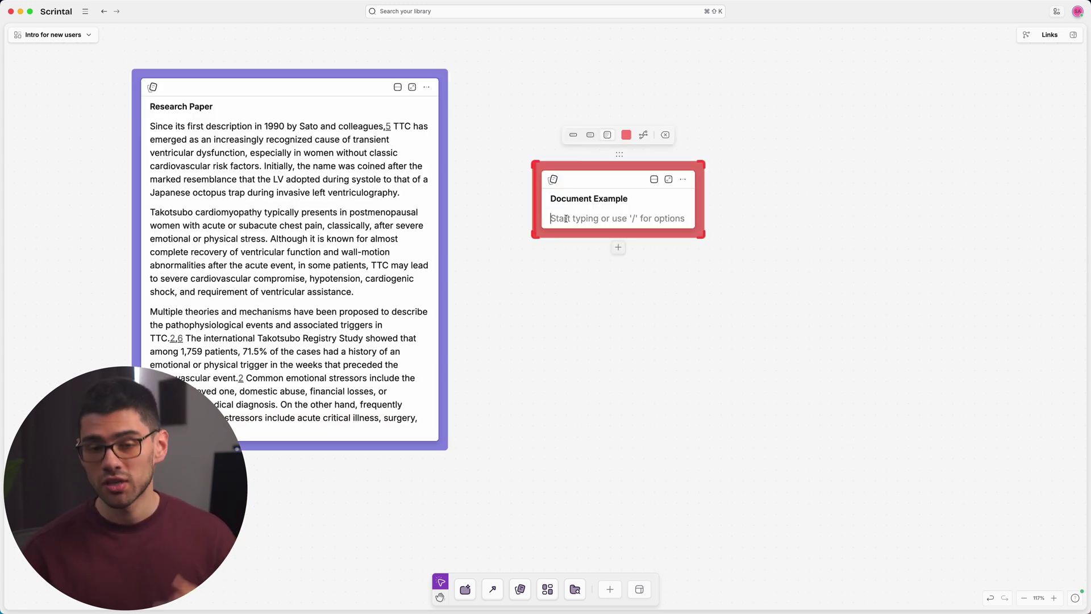
# Step: Add a link to a new doc named 'New doc' in Document Example and open it
pyautogui.write('+New ')
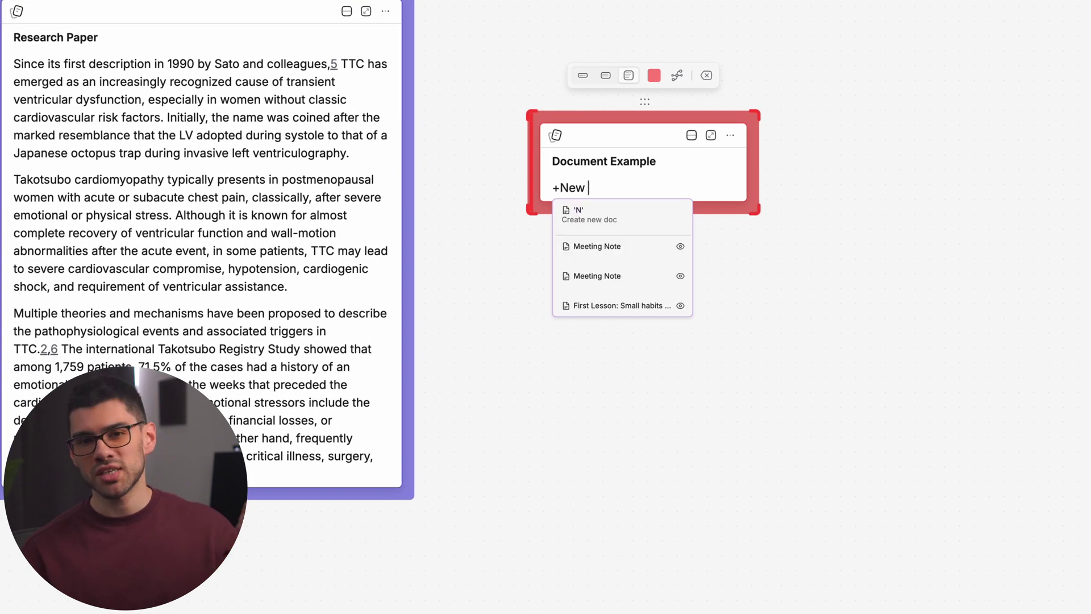
pyautogui.write('doc')
pyautogui.press('Return')
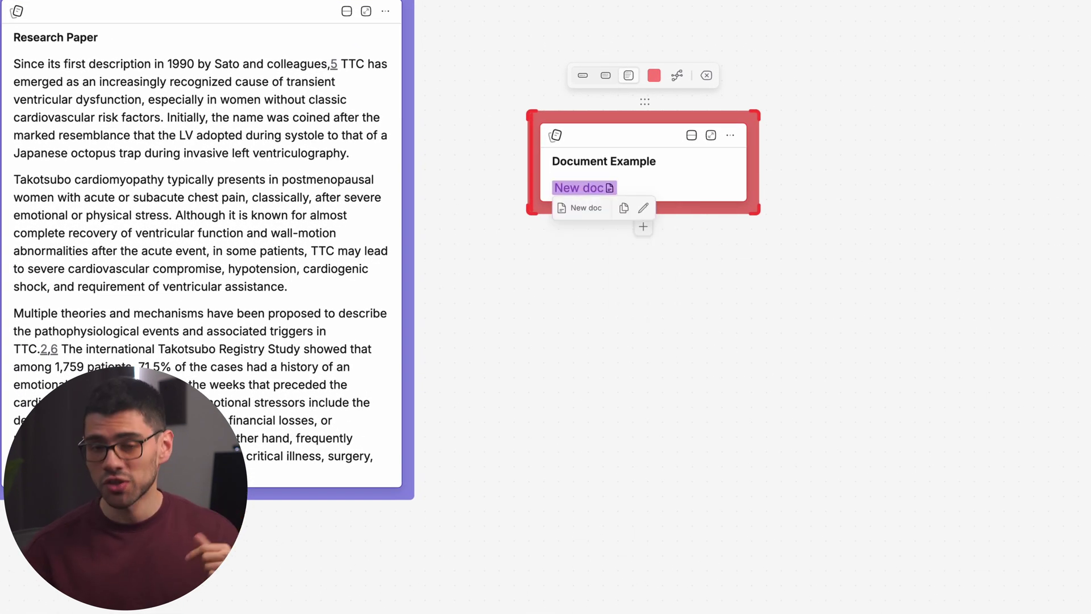
pyautogui.click(575, 193)
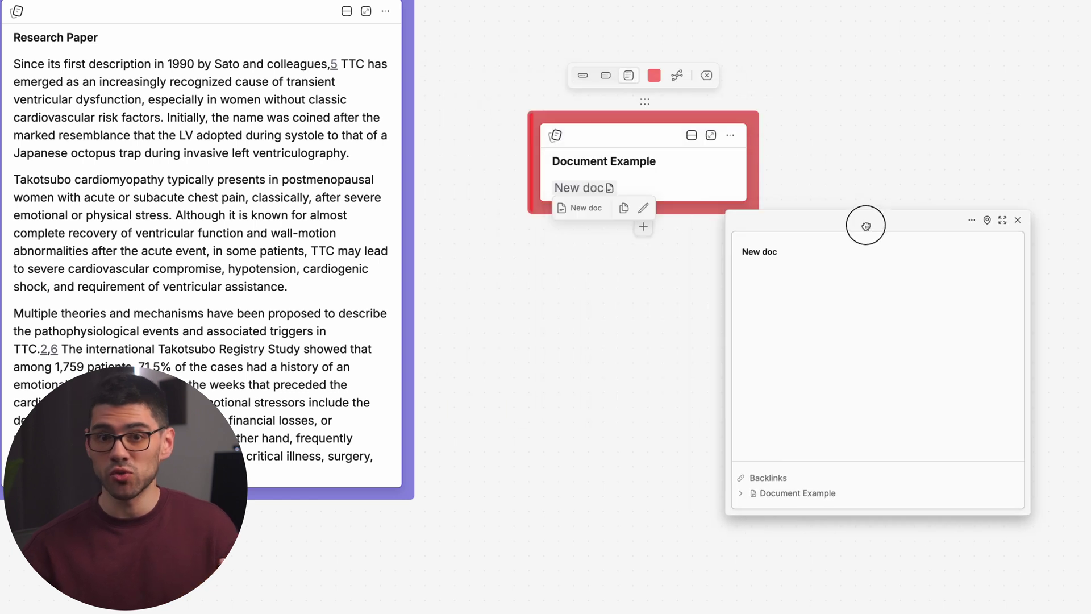
# Step: Insert a link to the existing Templin et al doc in Research Paper and move its preview aside
pyautogui.click(306, 287)
pyautogui.write('+Templin et al')
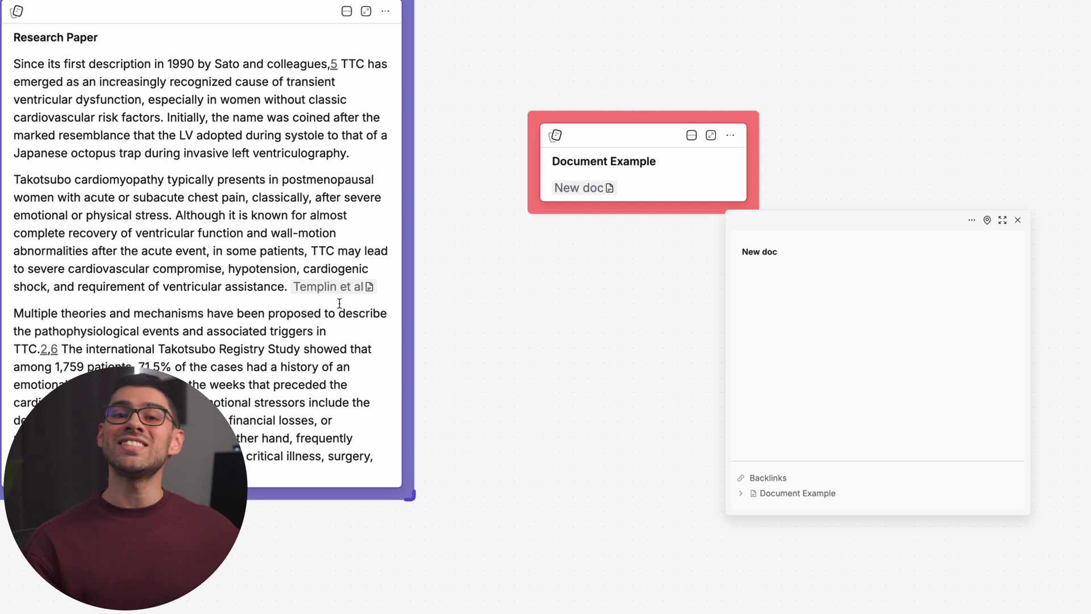
pyautogui.click(330, 287)
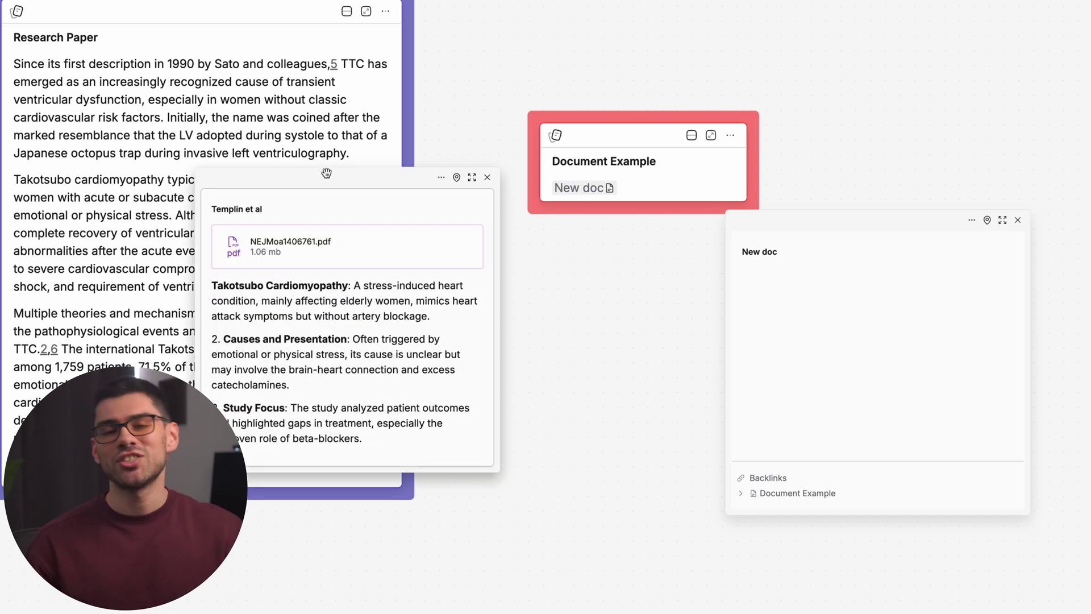
pyautogui.moveTo(338, 183); pyautogui.dragTo(554, 329)
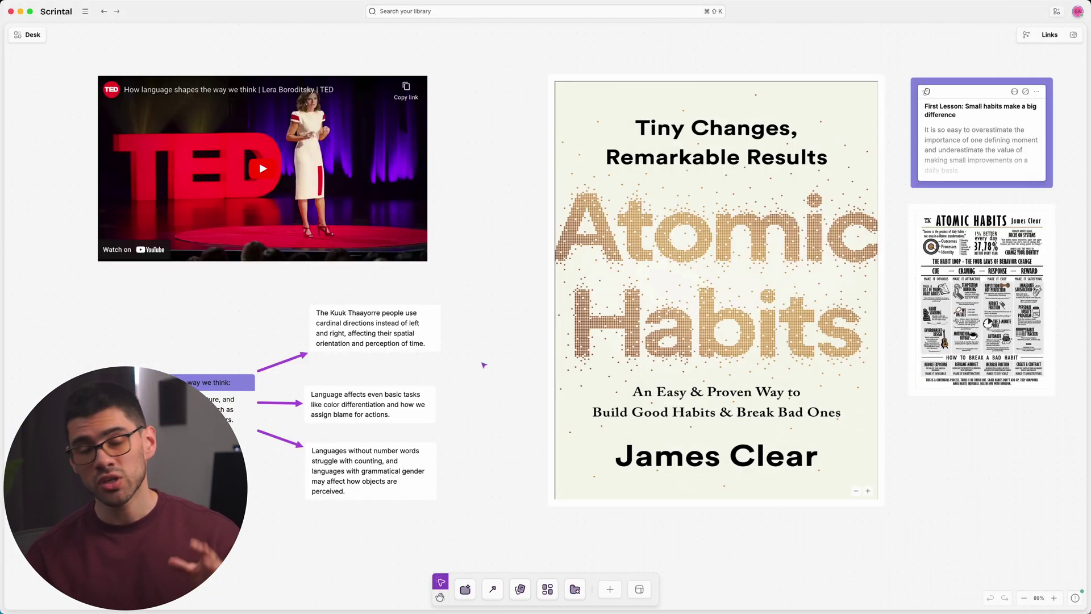
# Step: Connect the Atomic Habits cover to the summary infographic
pyautogui.click(492, 589)
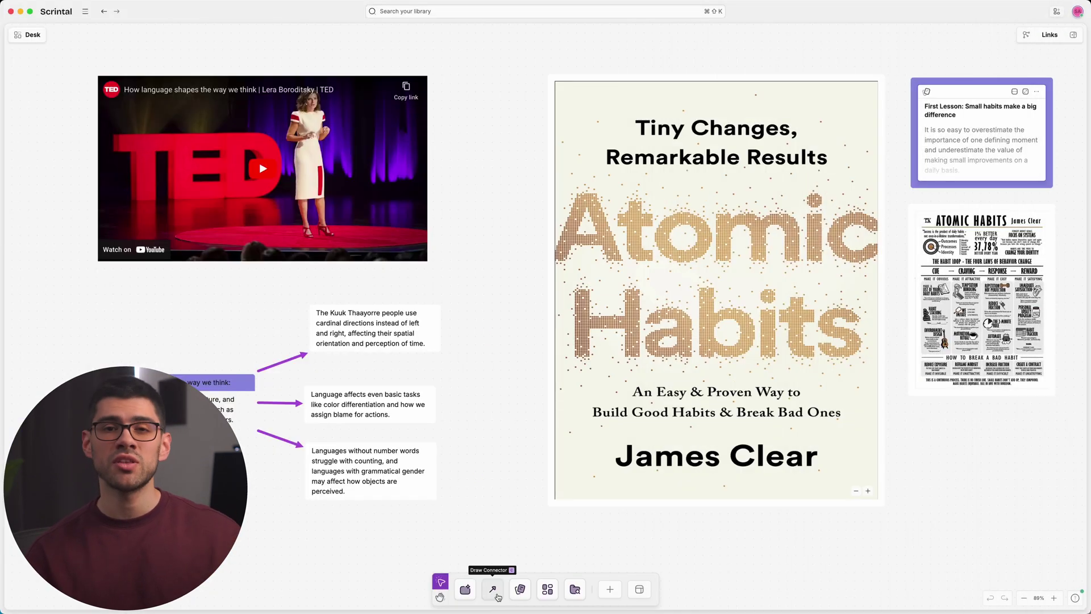
pyautogui.moveTo(752, 420); pyautogui.dragTo(977, 296)
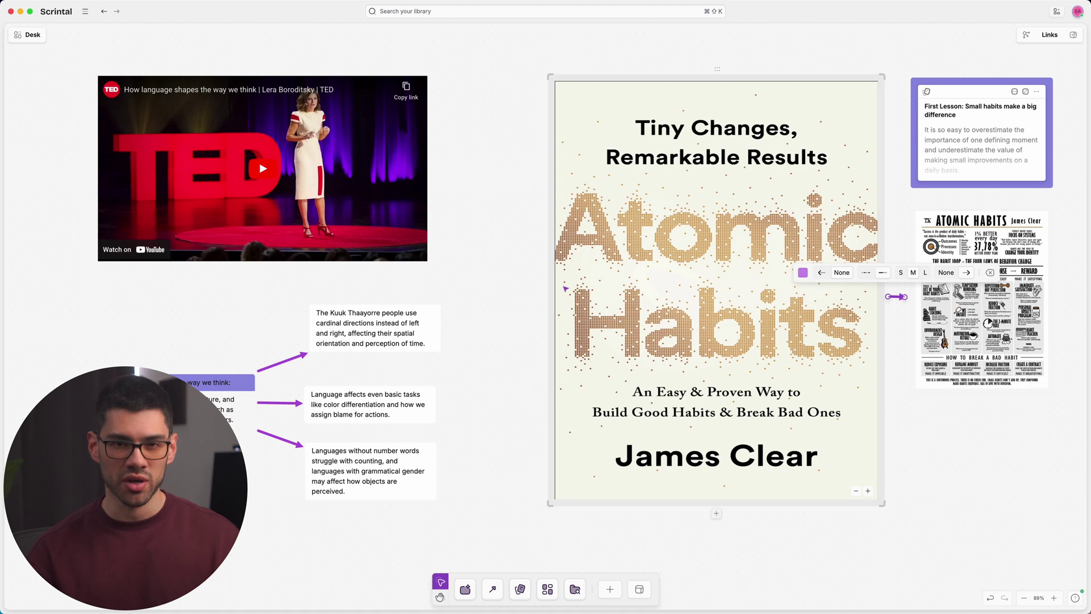
pyautogui.click(508, 286)
pyautogui.moveTo(375, 299); pyautogui.dragTo(375, 305)
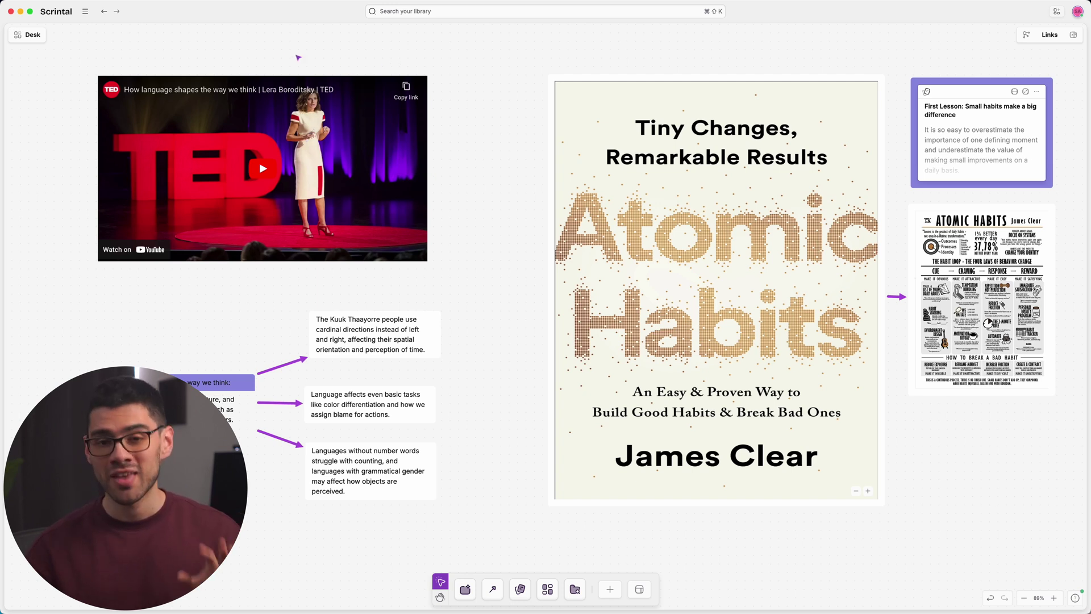
# Step: Create a new empty board, Board 12 Oct 2024 16:51, from the Boards list
pyautogui.click(86, 12)
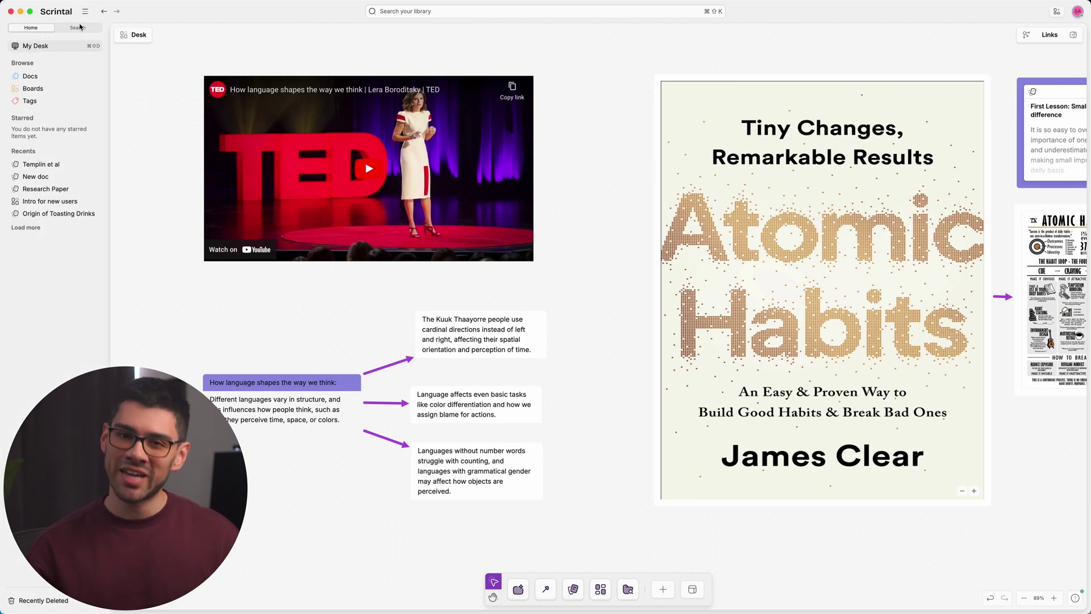
pyautogui.click(52, 89)
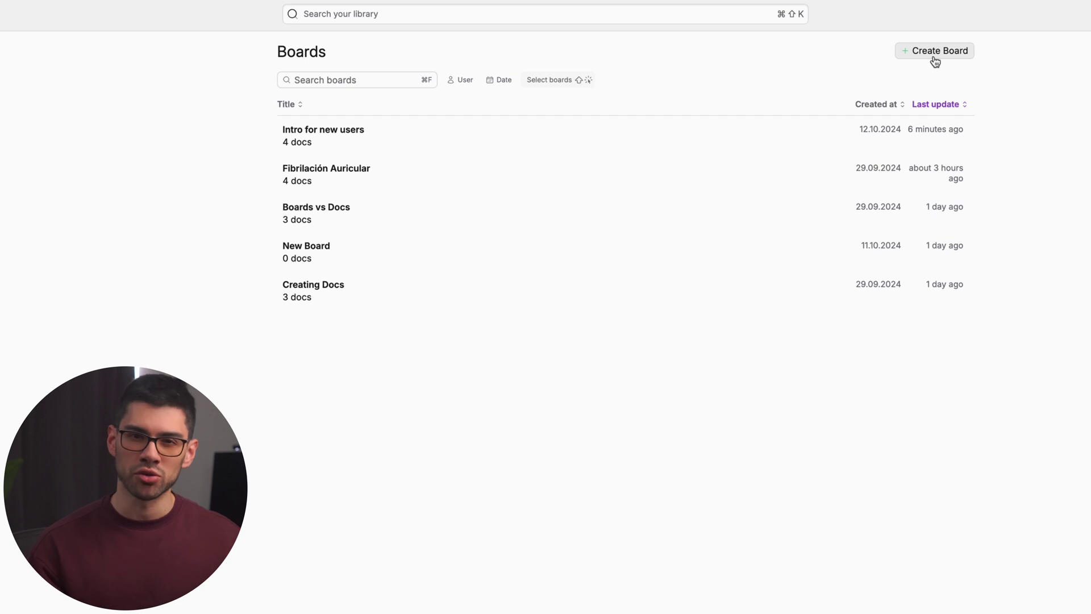
pyautogui.click(933, 57)
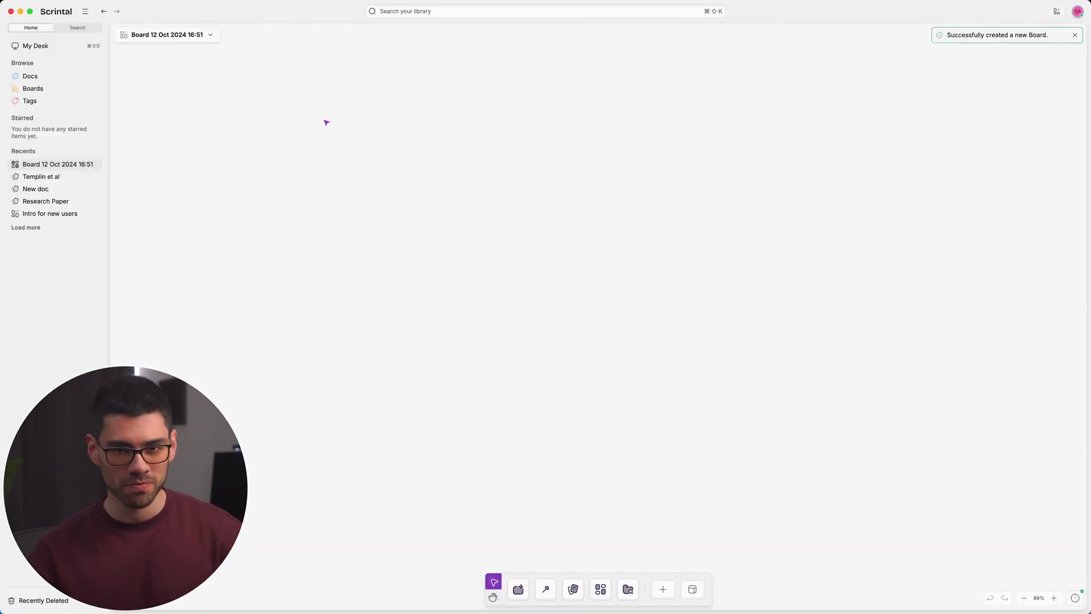
pyautogui.click(85, 13)
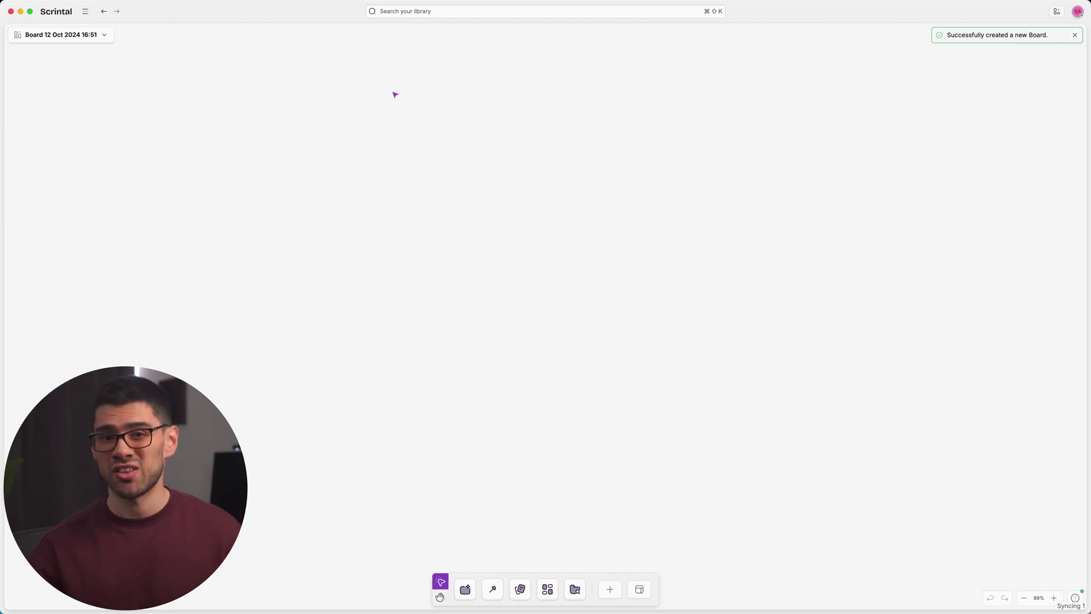
# Step: Search the library for 'first lesson' and place the First Lesson doc near the board's top centre
pyautogui.click(450, 17)
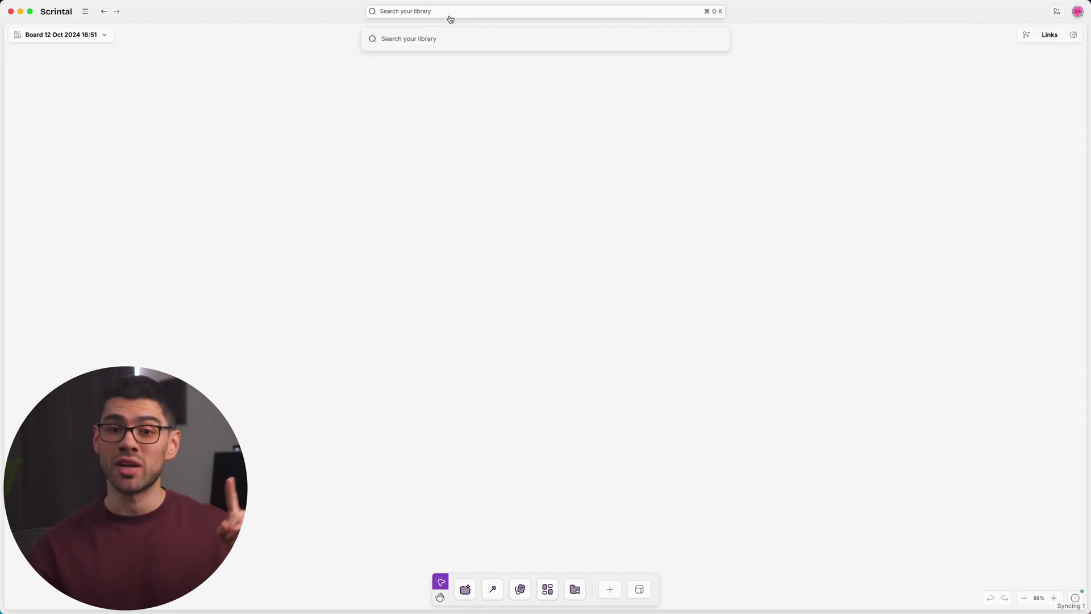
pyautogui.write('first lesson')
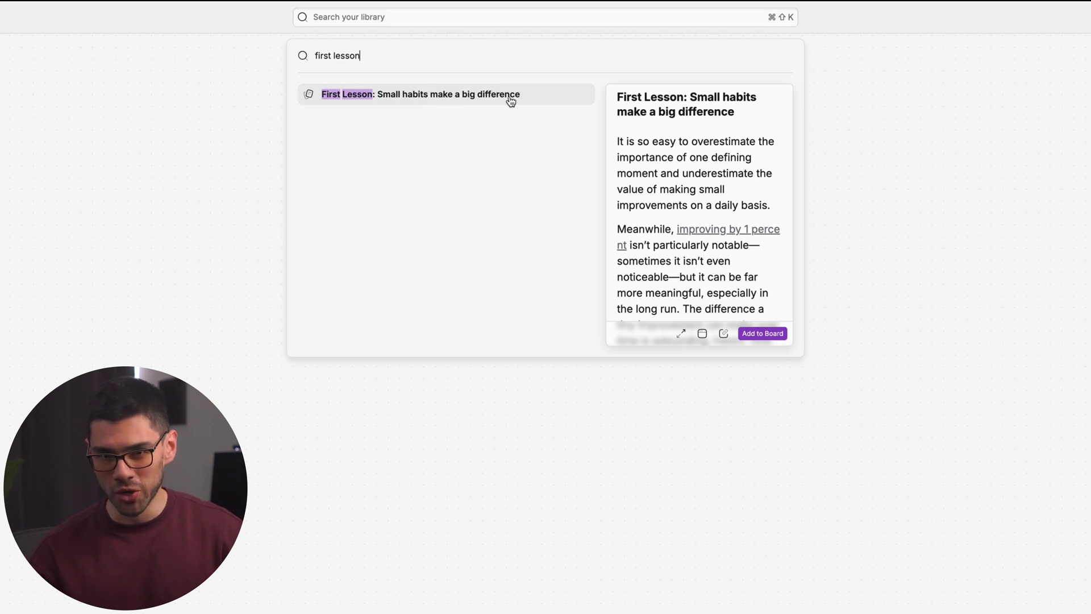
pyautogui.scroll(-2, 683, 154)
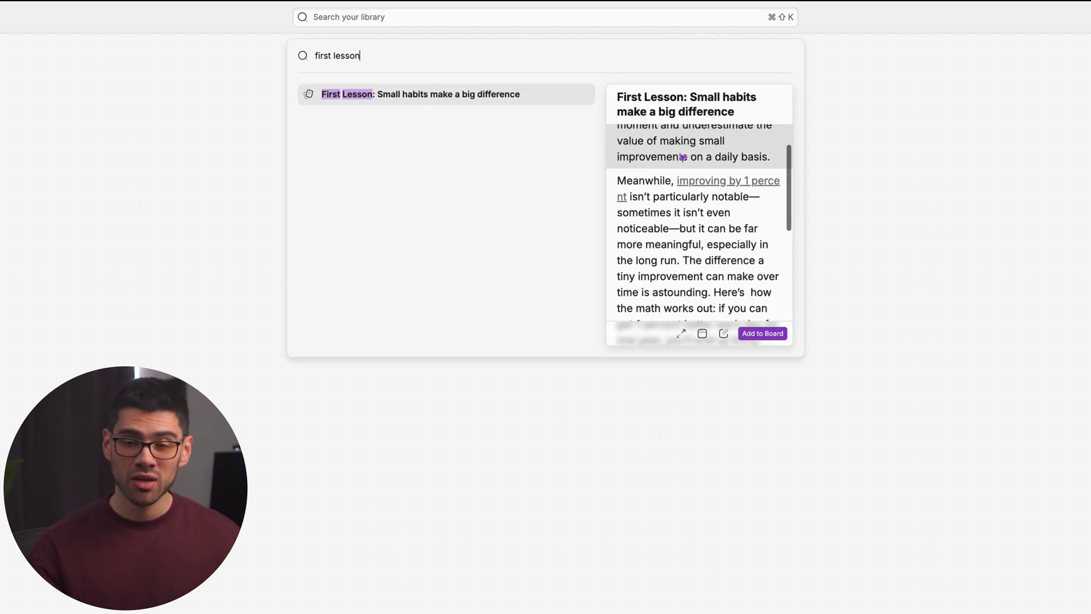
pyautogui.scroll(-5, 683, 157)
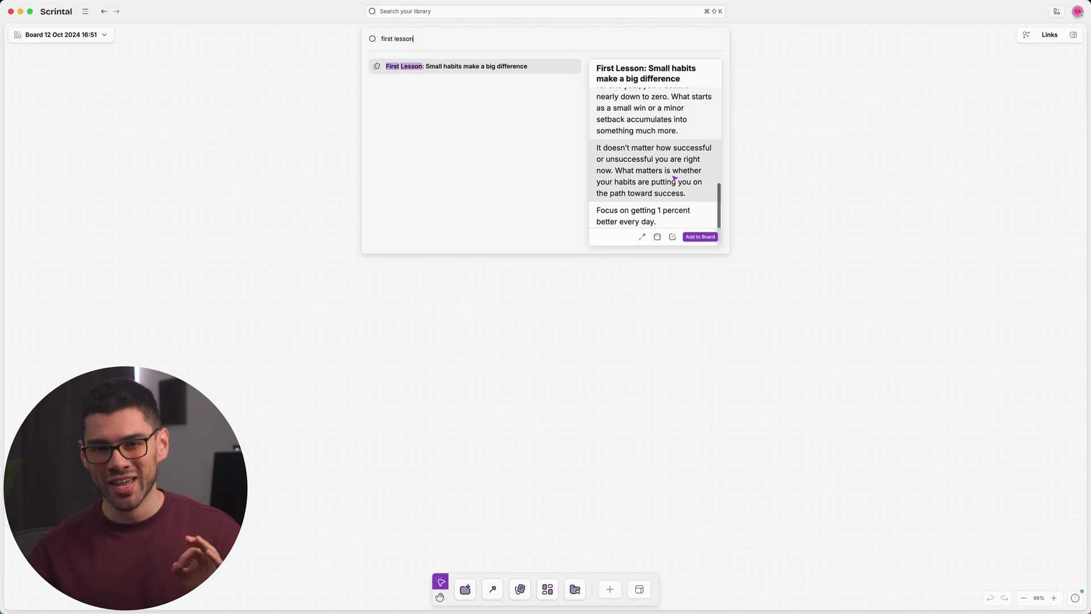
pyautogui.click(700, 237)
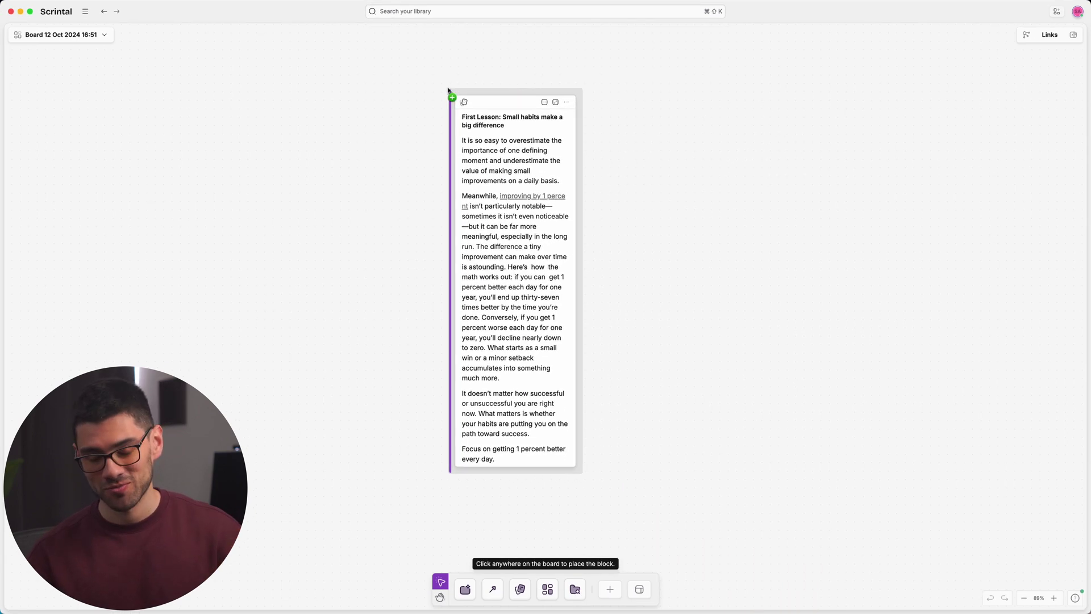
pyautogui.click(453, 89)
# Step: Add a New Board block to the right of the First Lesson card
pyautogui.click(340, 115)
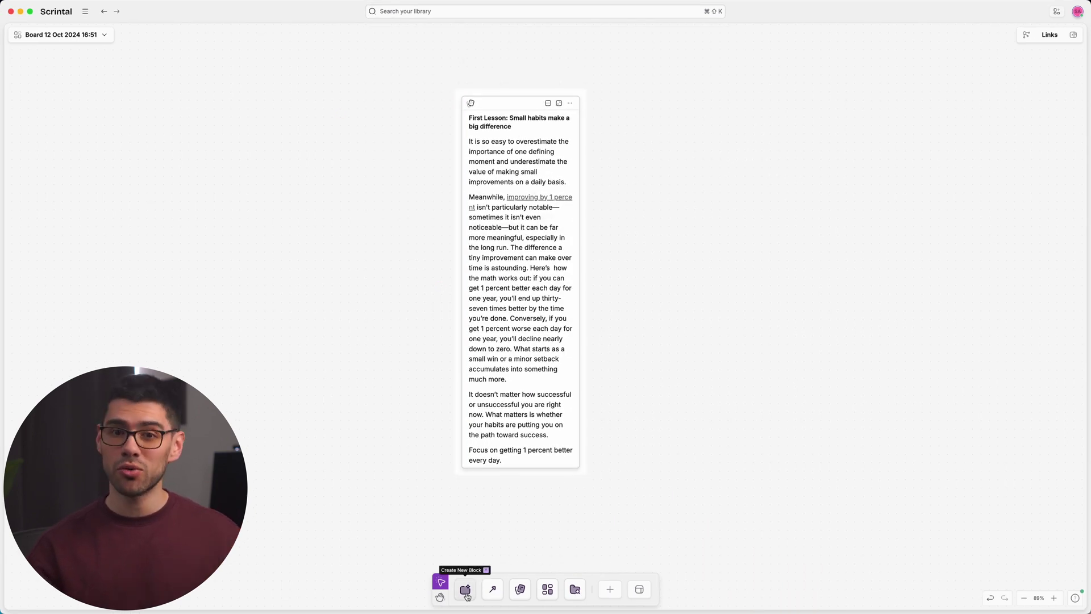
pyautogui.click(550, 589)
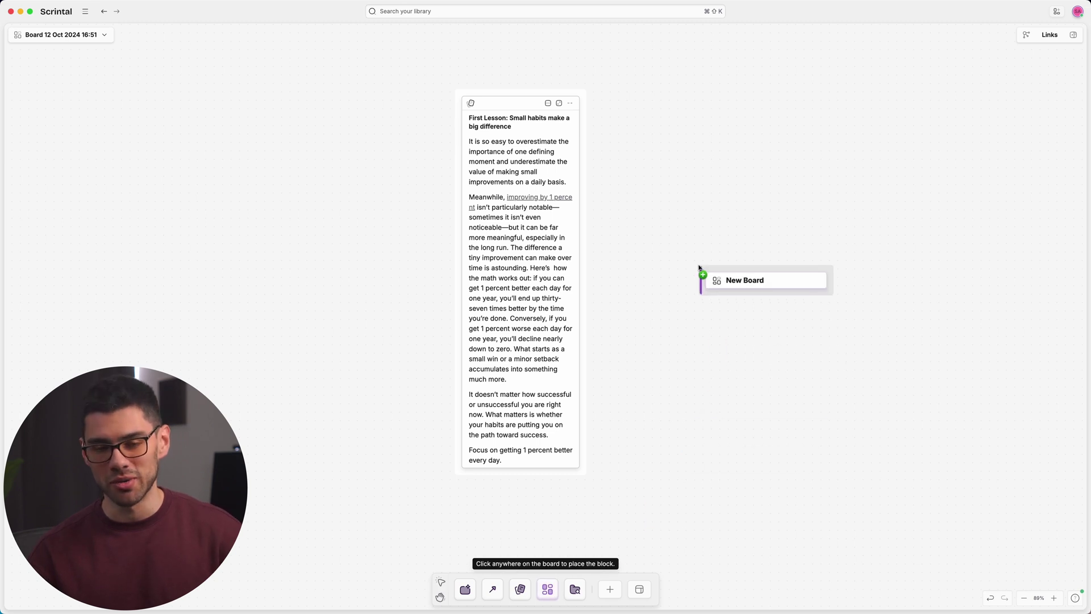
pyautogui.click(701, 268)
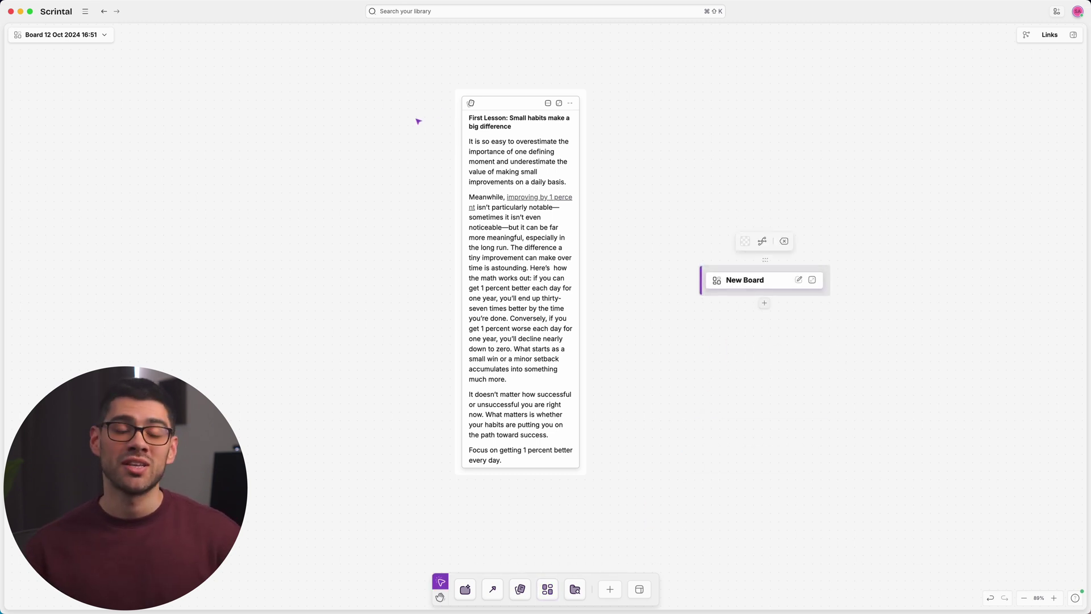
# Step: Show the Star, Share, Copy board link and Delete options for Board 12 Oct 2024 16:51
pyautogui.click(106, 36)
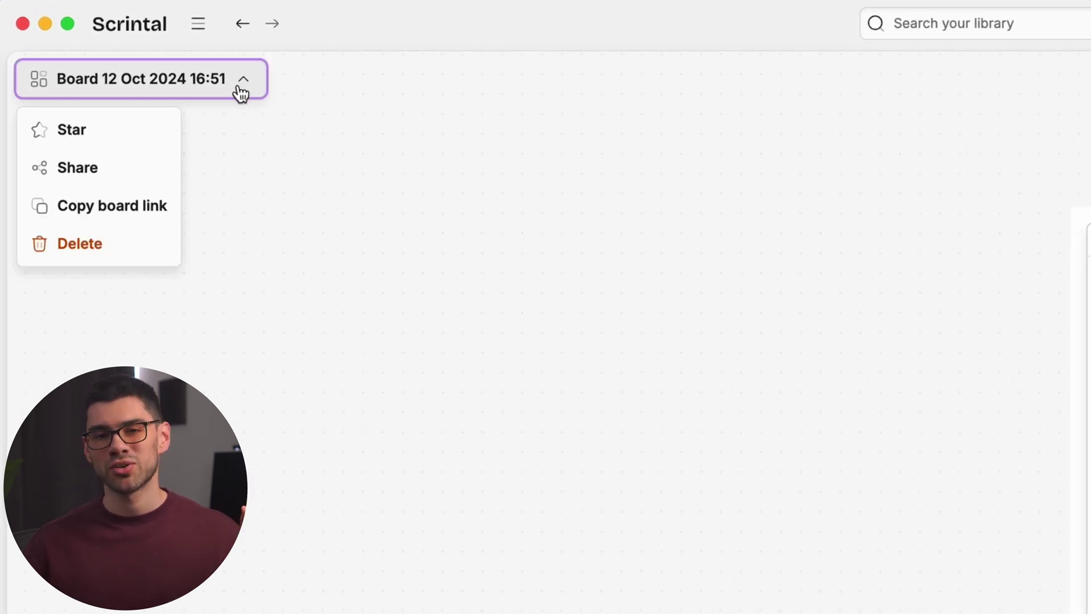